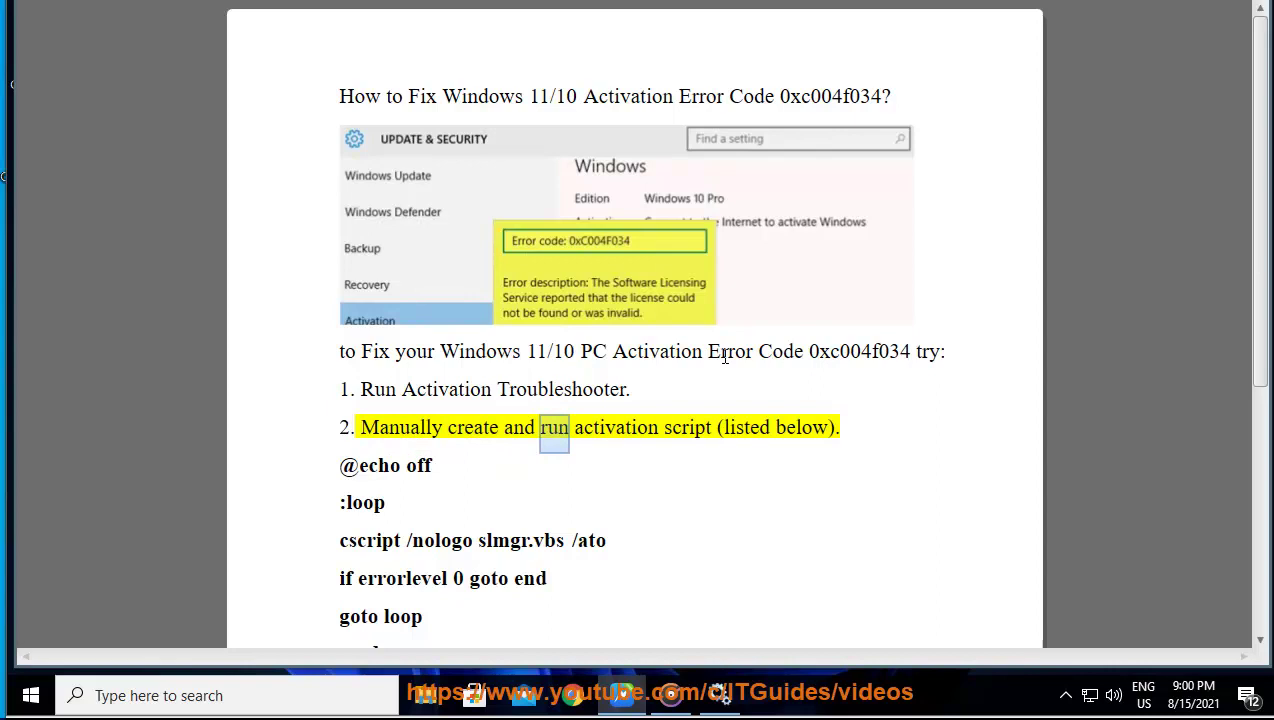
Open a blank Notepad window and move it aside so the script in the document stays readable.
scroll(726, 356, down, 1)
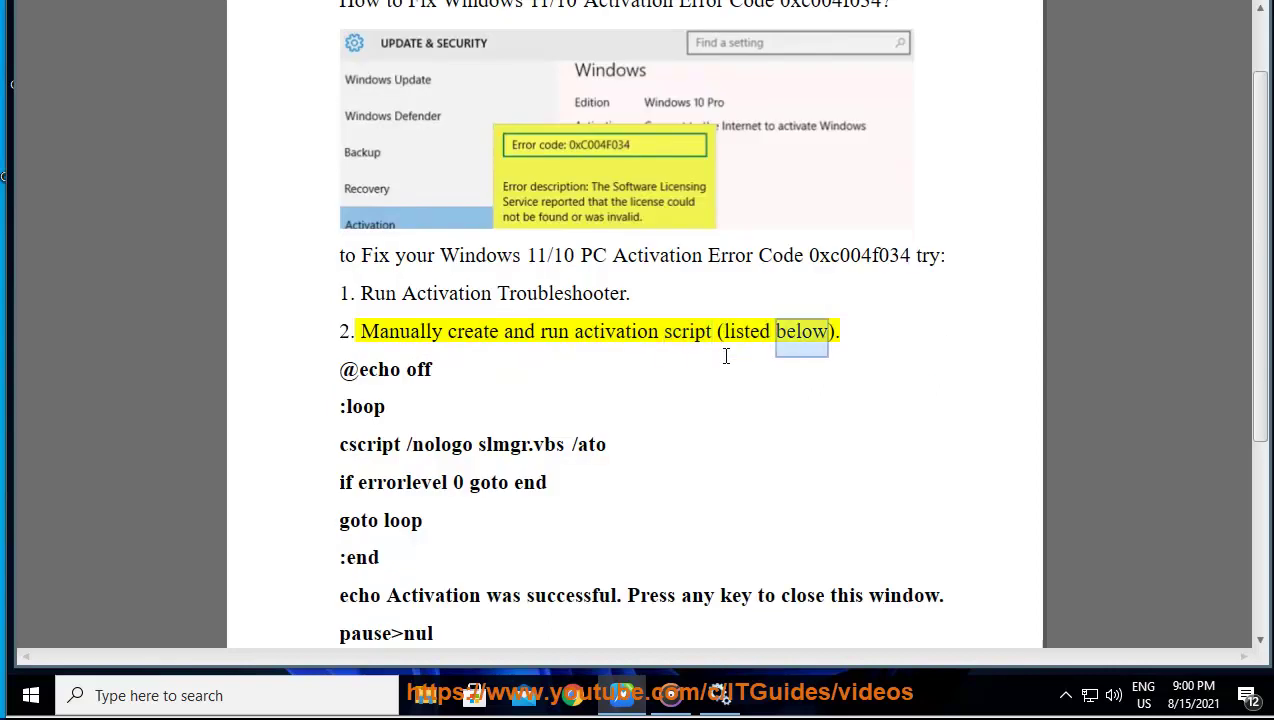
click(243, 696)
text(NOTE)
click(244, 160)
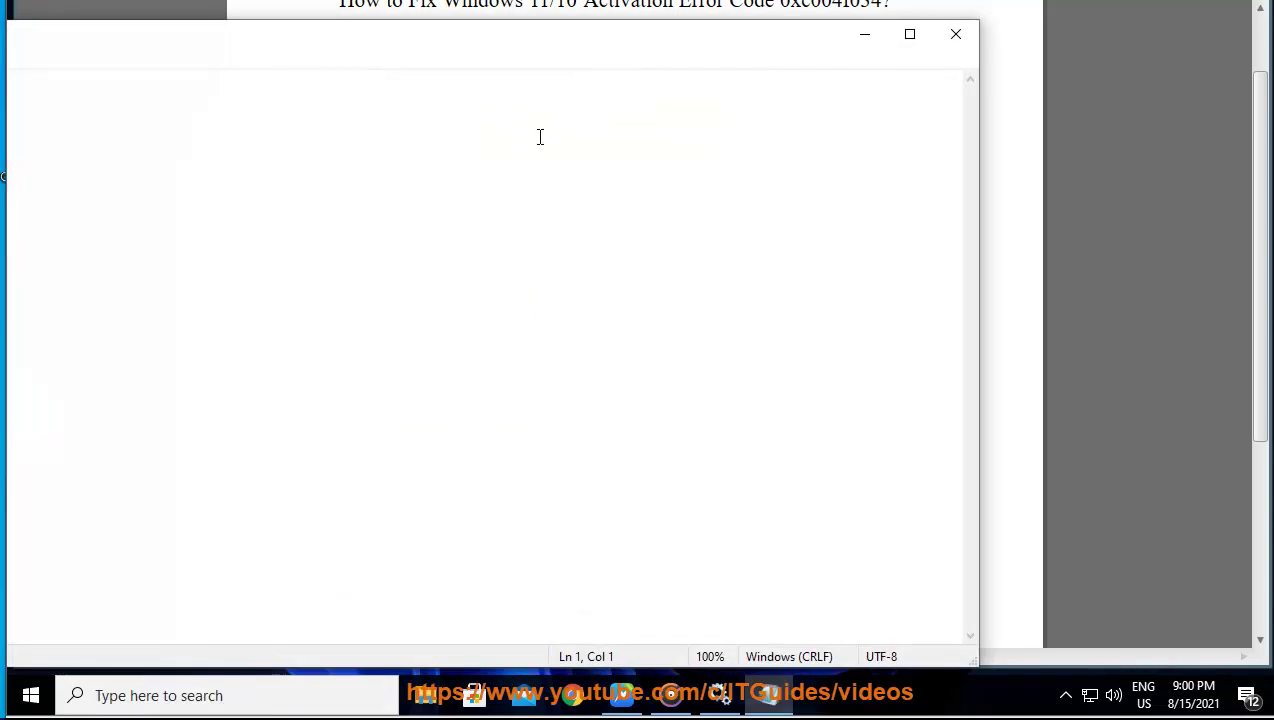
drag(500, 55, 1018, 35)
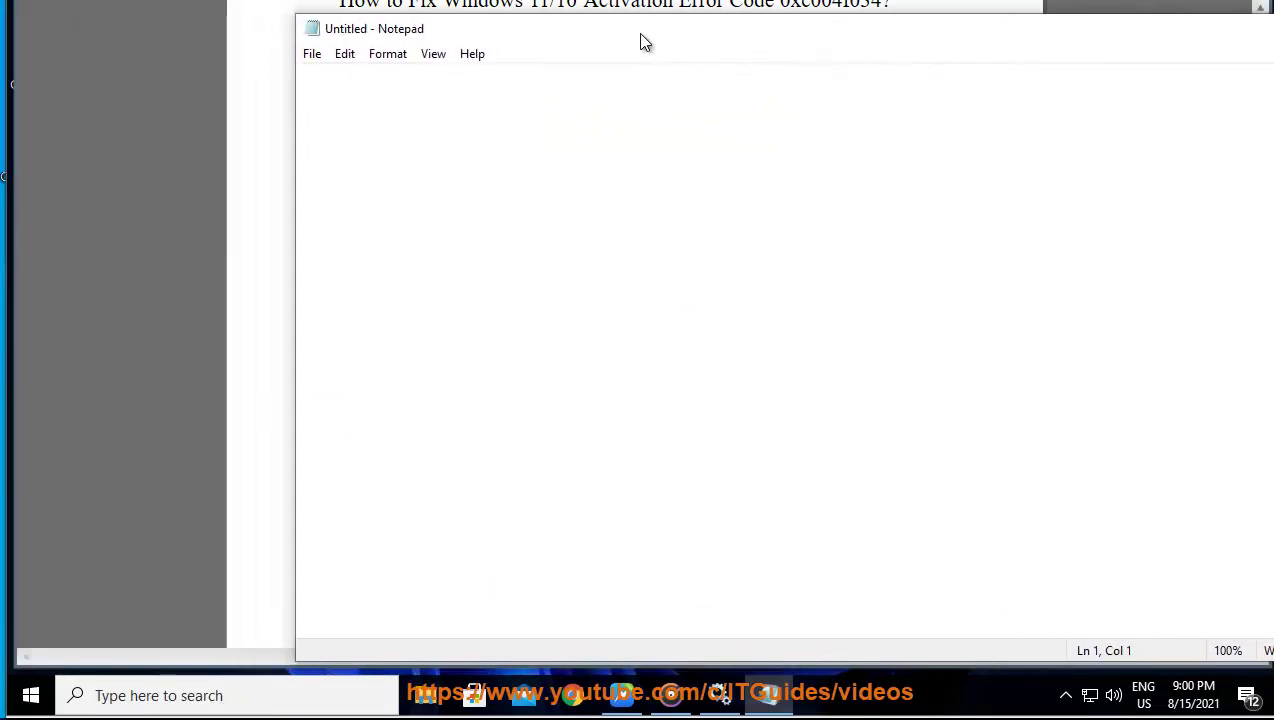
drag(645, 43, 1041, 76)
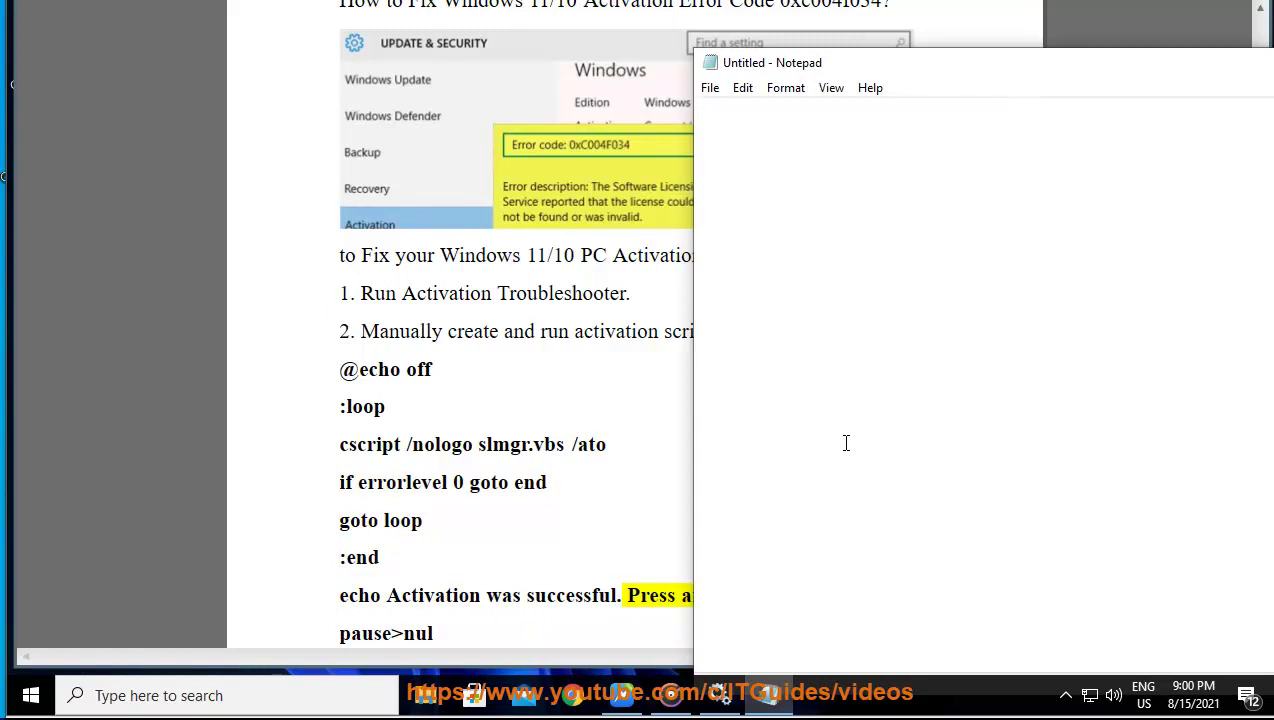
click(470, 170)
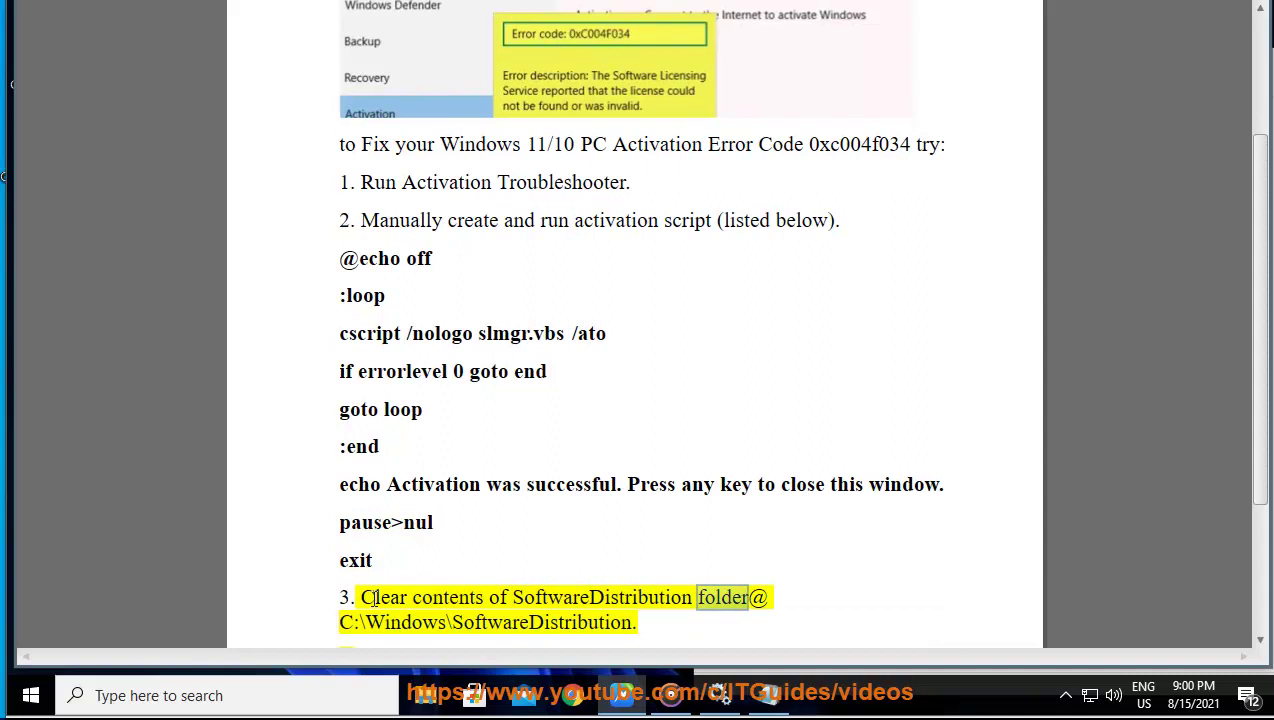
drag(372, 560, 296, 262)
right_click(343, 256)
click(376, 312)
click(767, 695)
right_click(754, 128)
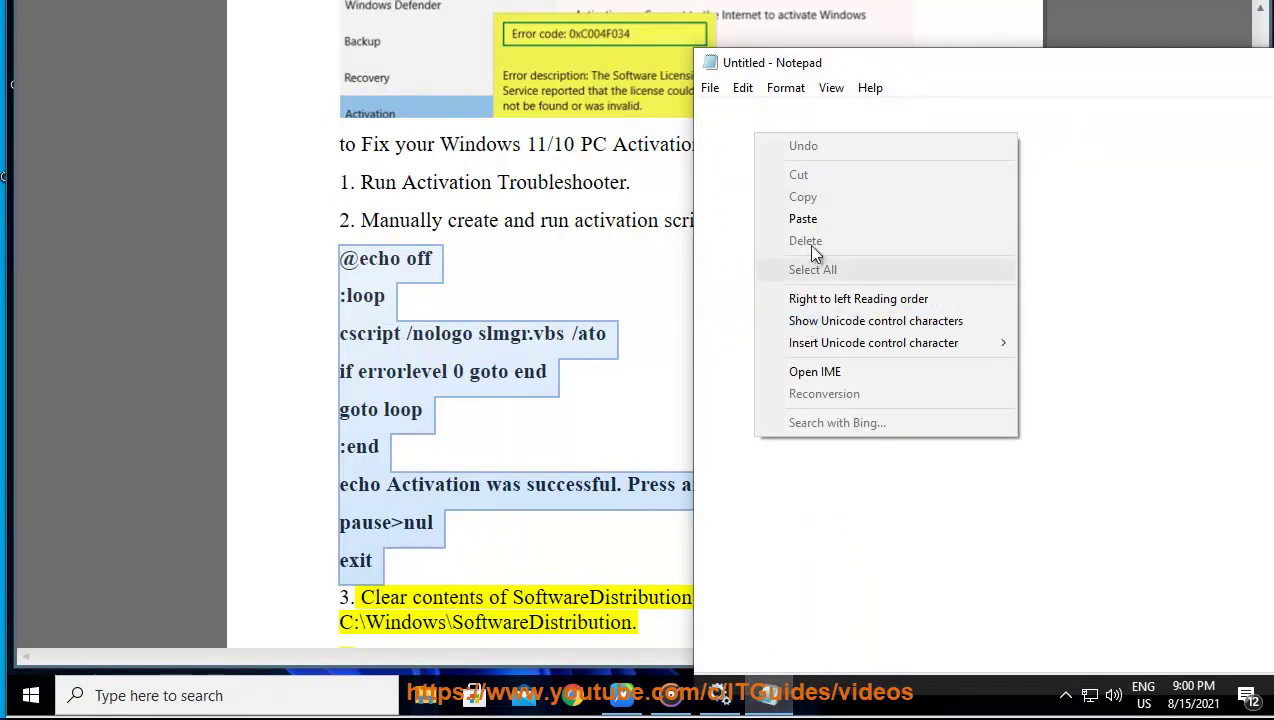
click(811, 218)
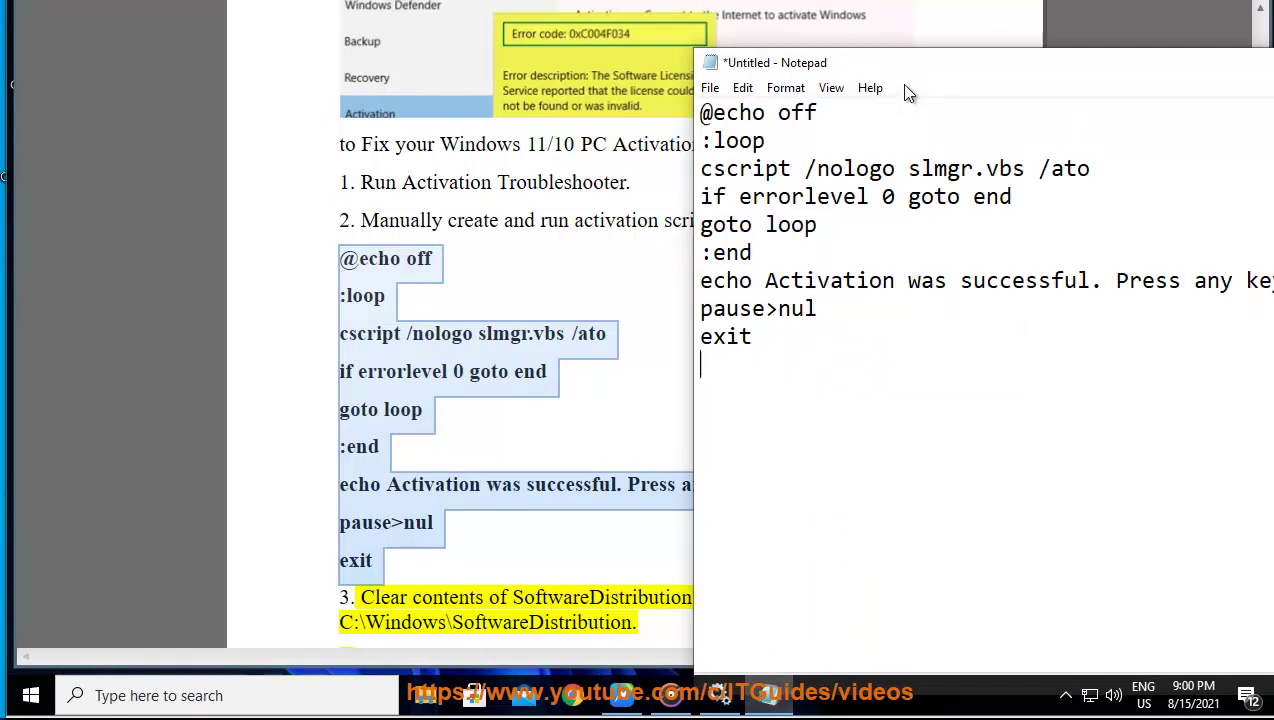
Save the Notepad script to the Desktop as ACTIVATEWINDOWS.CMD.
drag(923, 62, 438, 63)
drag(288, 339, 157, 89)
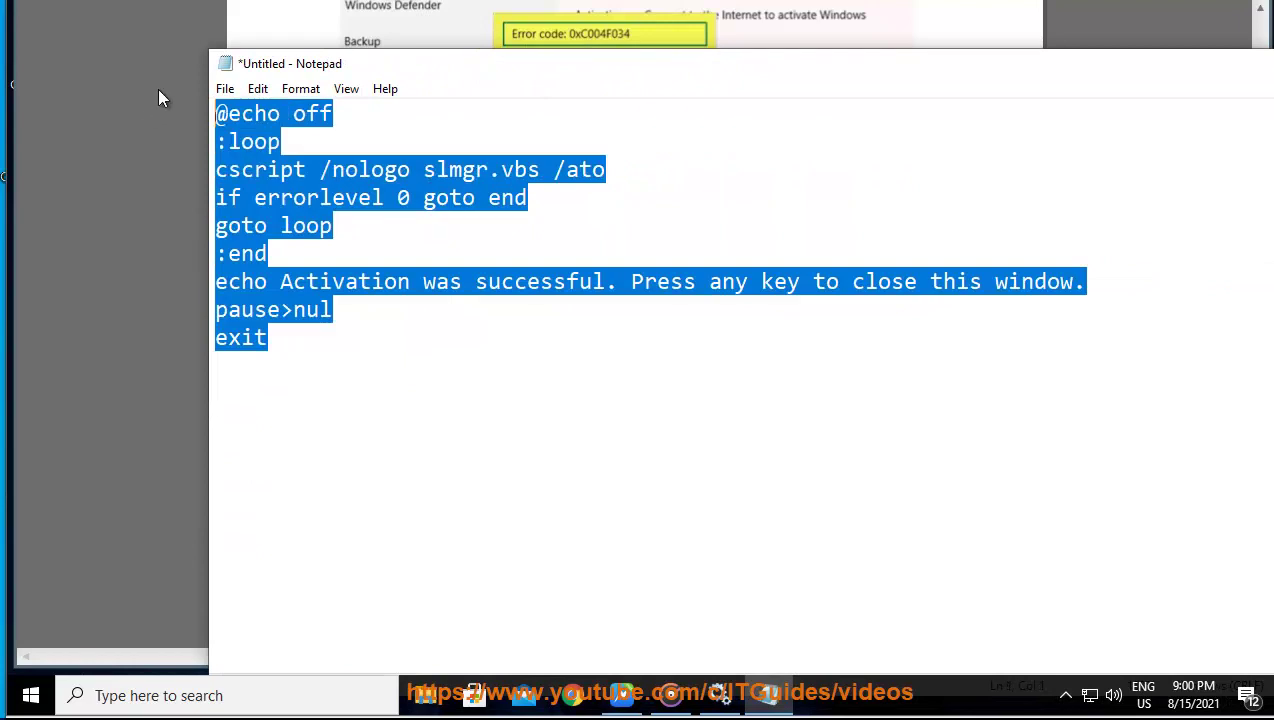
click(225, 89)
click(260, 201)
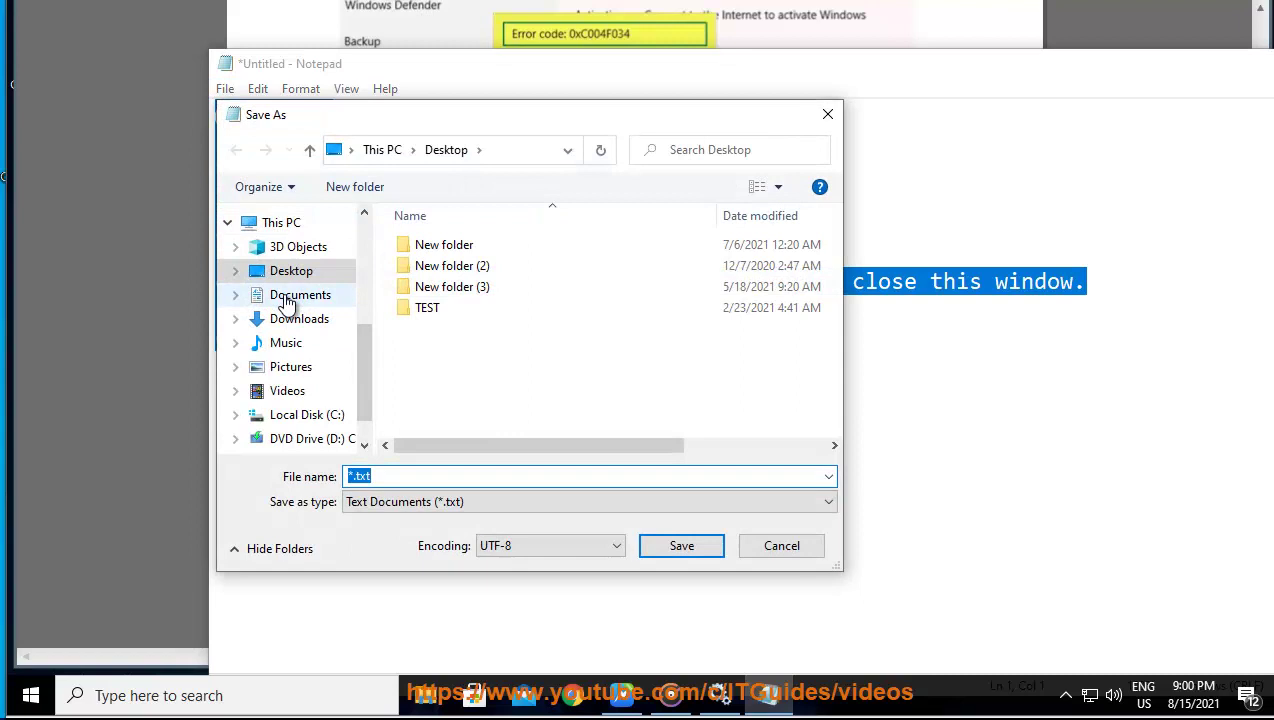
key(BackSpace)
text(ACTIVATEWINDOWS)
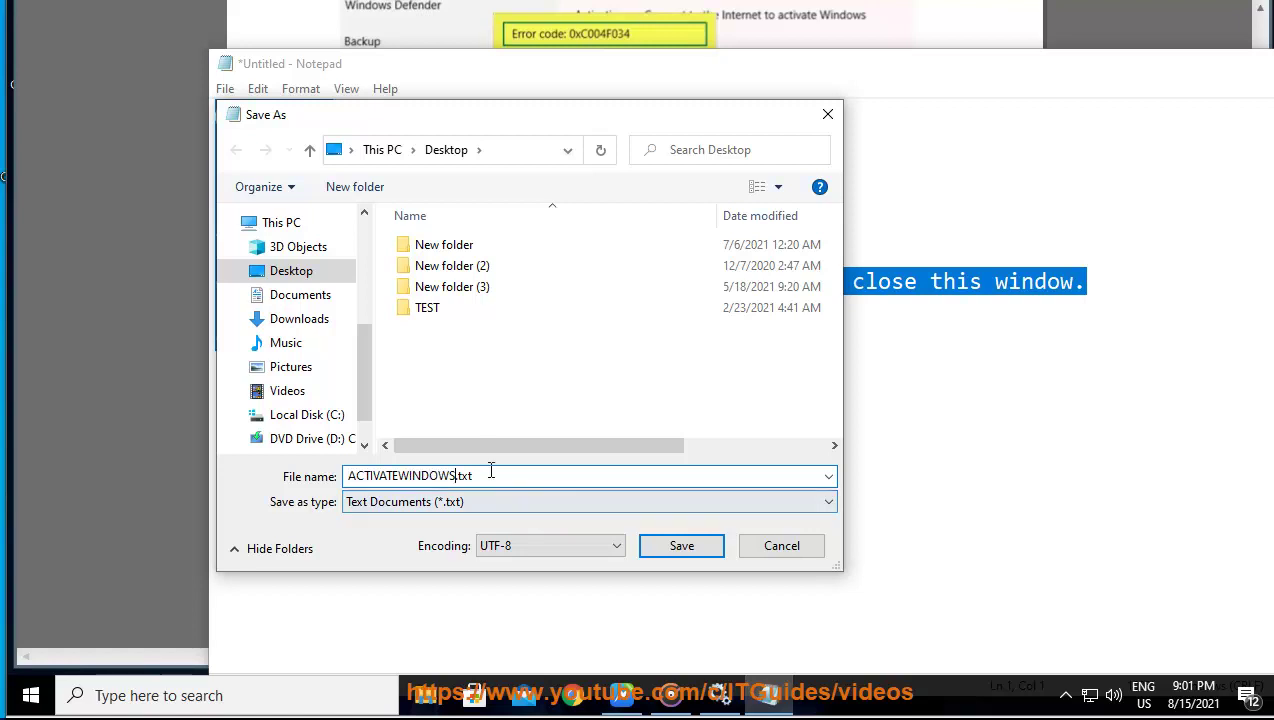
click(497, 476)
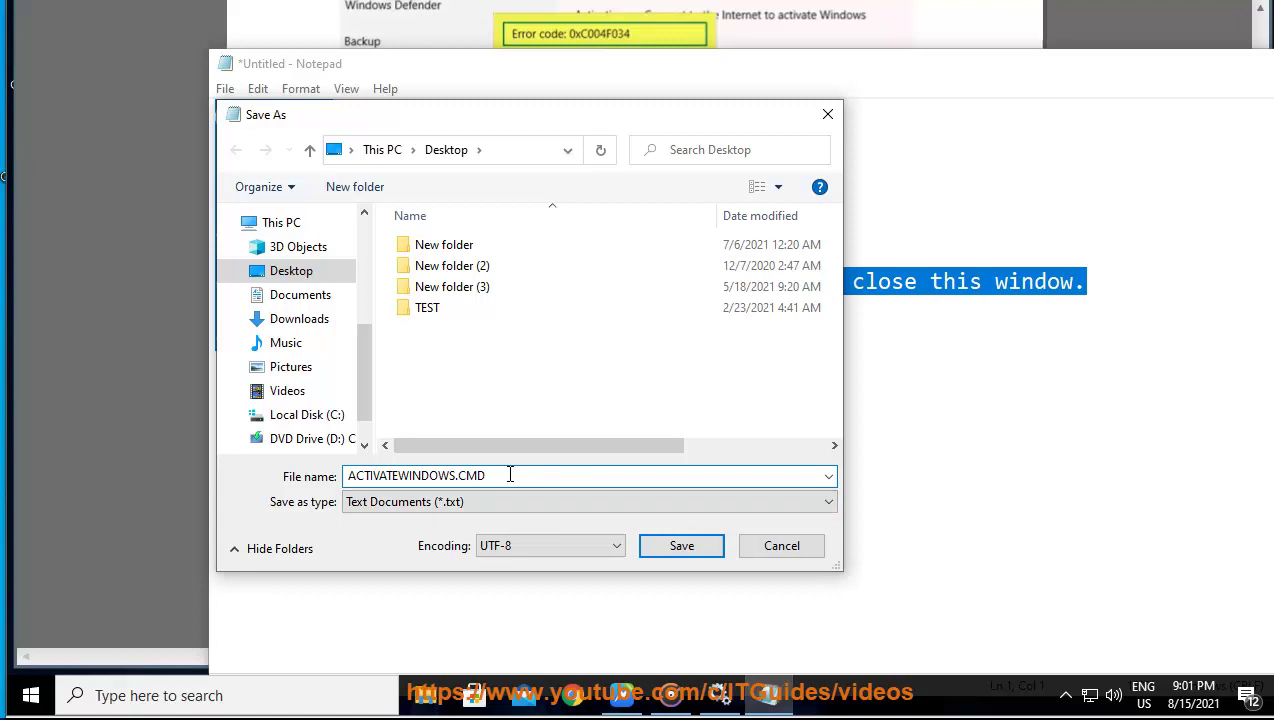
drag(510, 475, 297, 481)
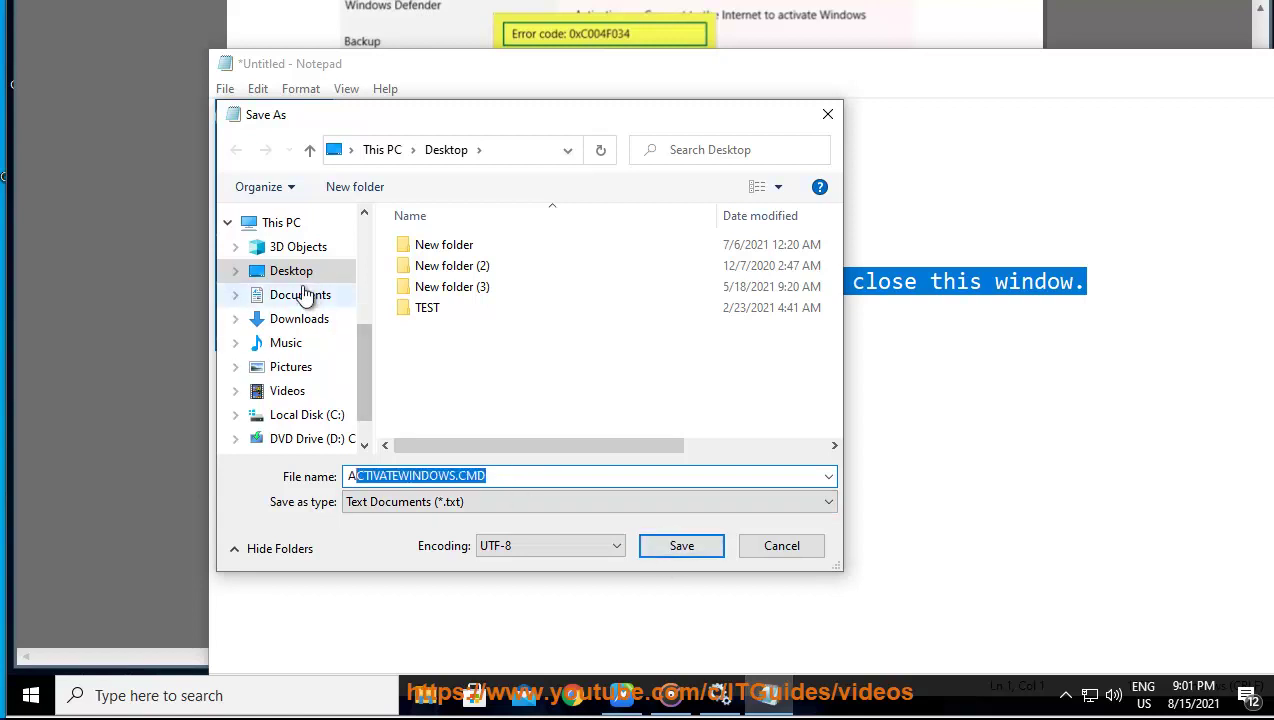
key(Tab)
click(678, 545)
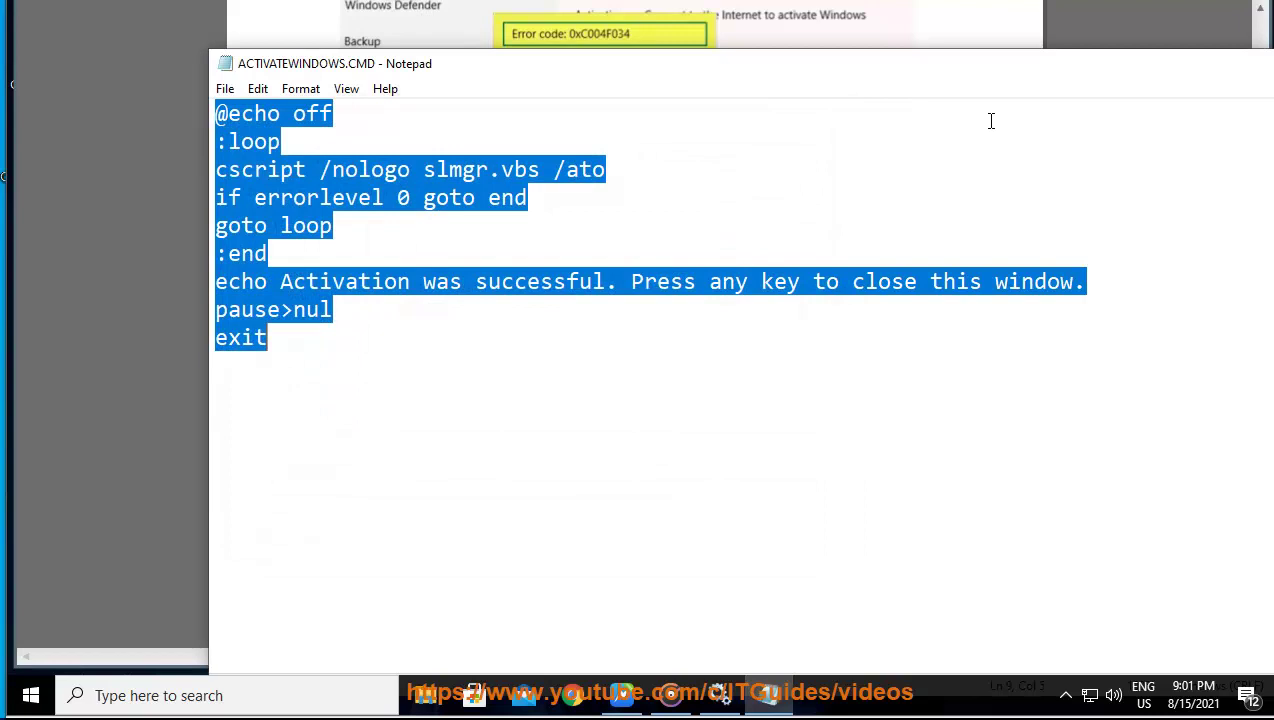
Launch ACTIVATEWINDOWS.CMD from the desktop as administrator, expand the permission prompt's details and decline the request.
click(1101, 80)
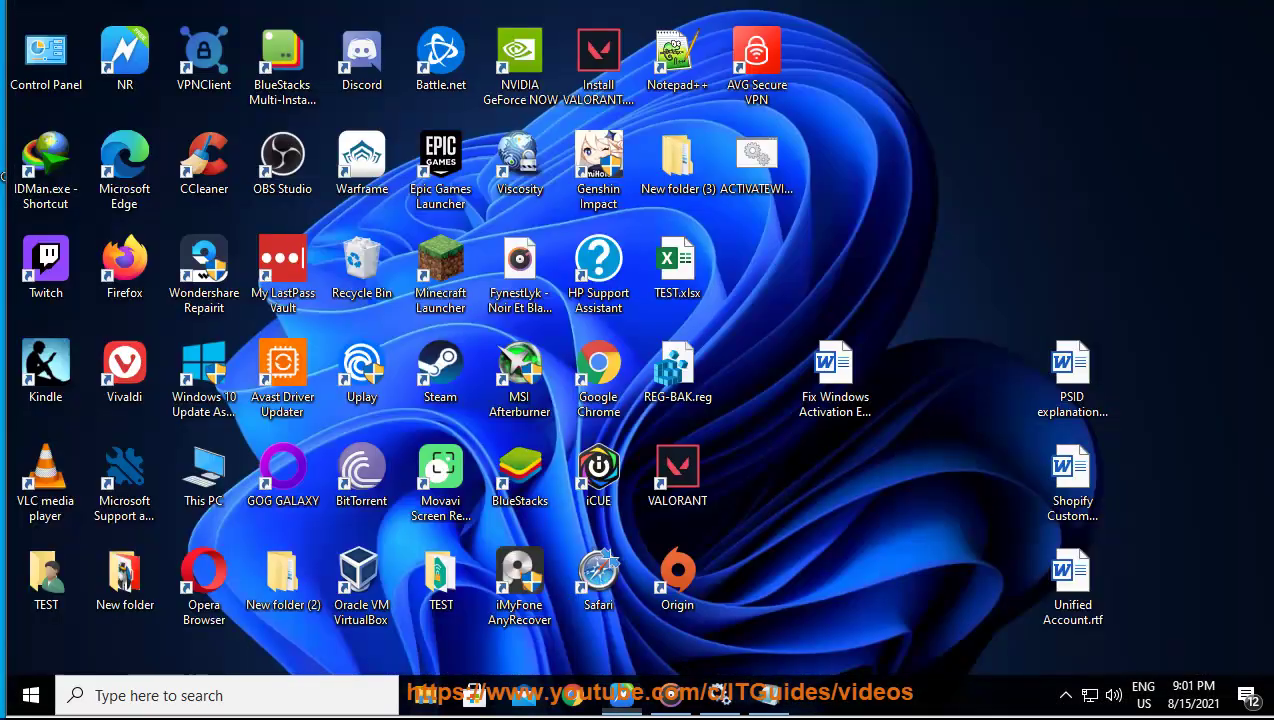
click(843, 378)
click(757, 165)
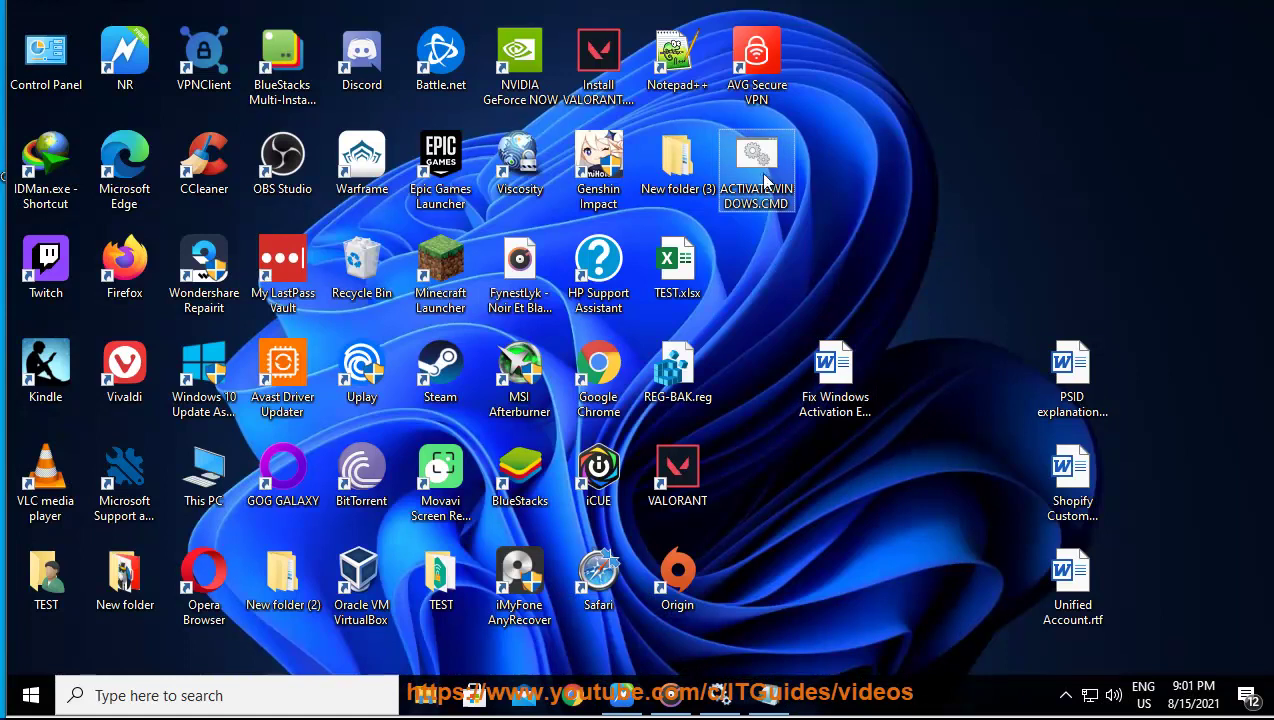
right_click(770, 174)
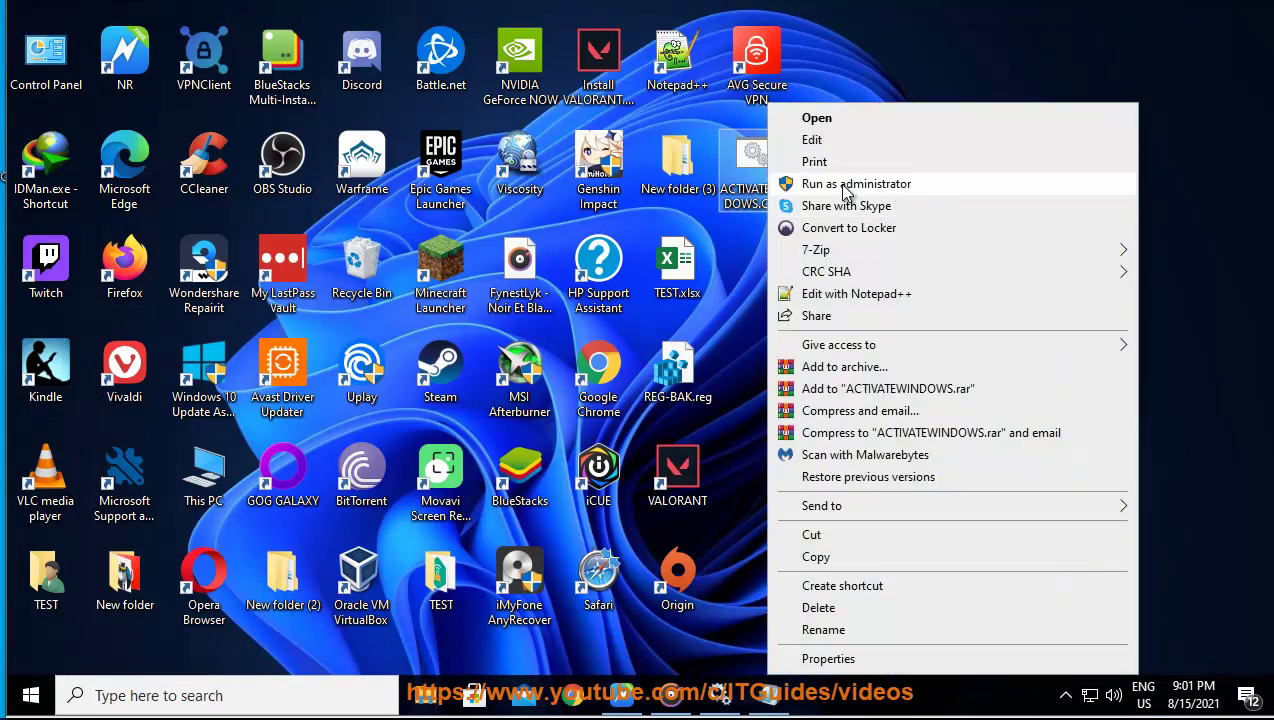
click(856, 184)
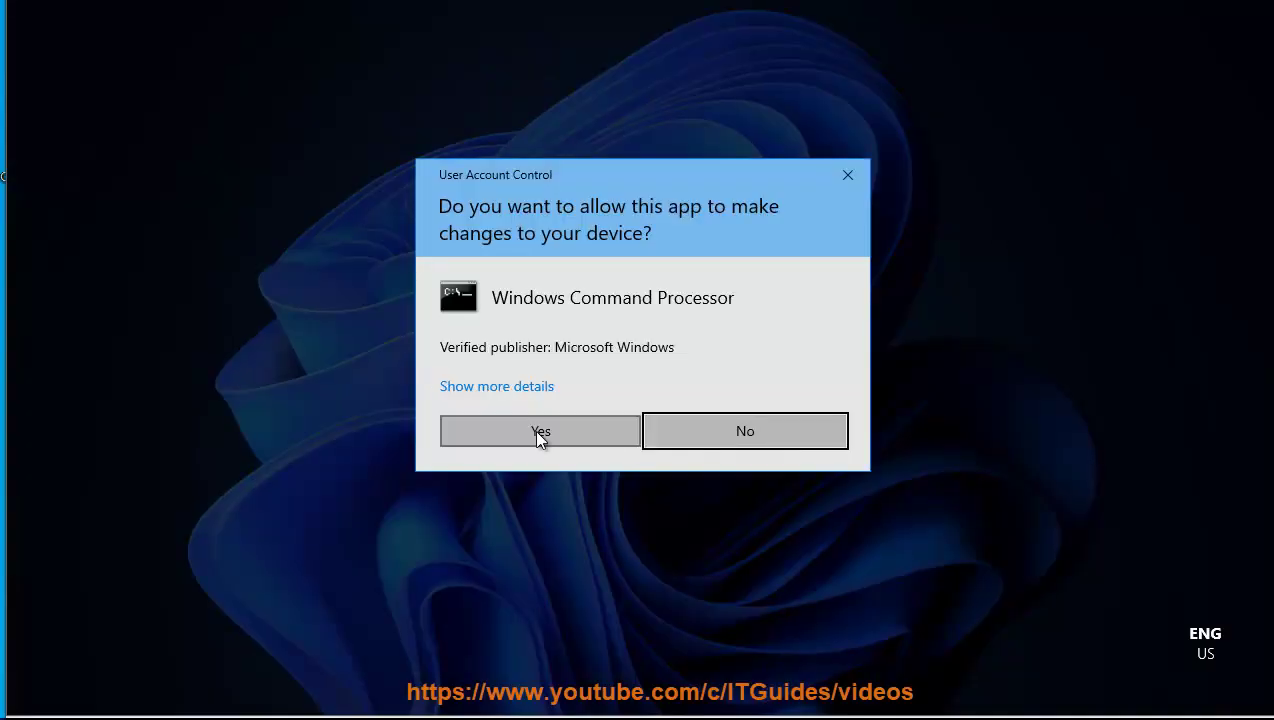
click(536, 389)
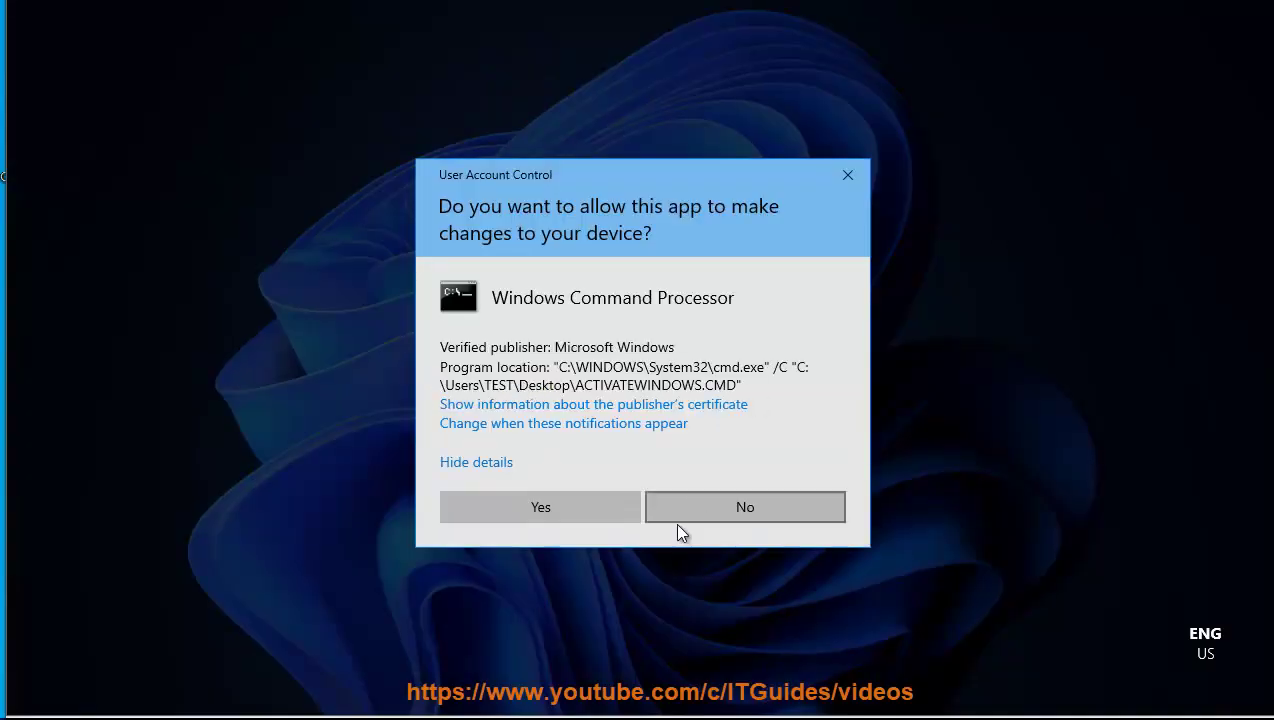
click(733, 497)
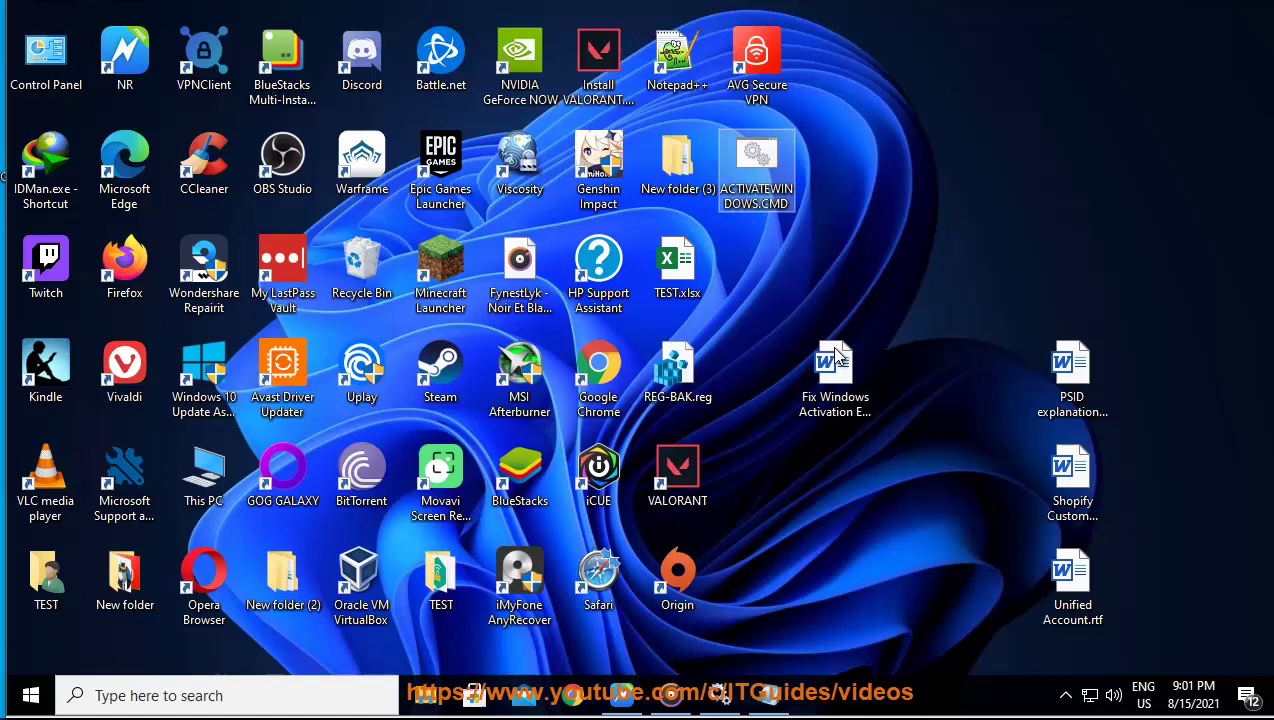
Return to the instructions document and copy the path C:\Windows\SoftwareDistribution from the third fix.
click(621, 695)
click(452, 335)
scroll(683, 260, down, 2)
scroll(693, 308, up, 1)
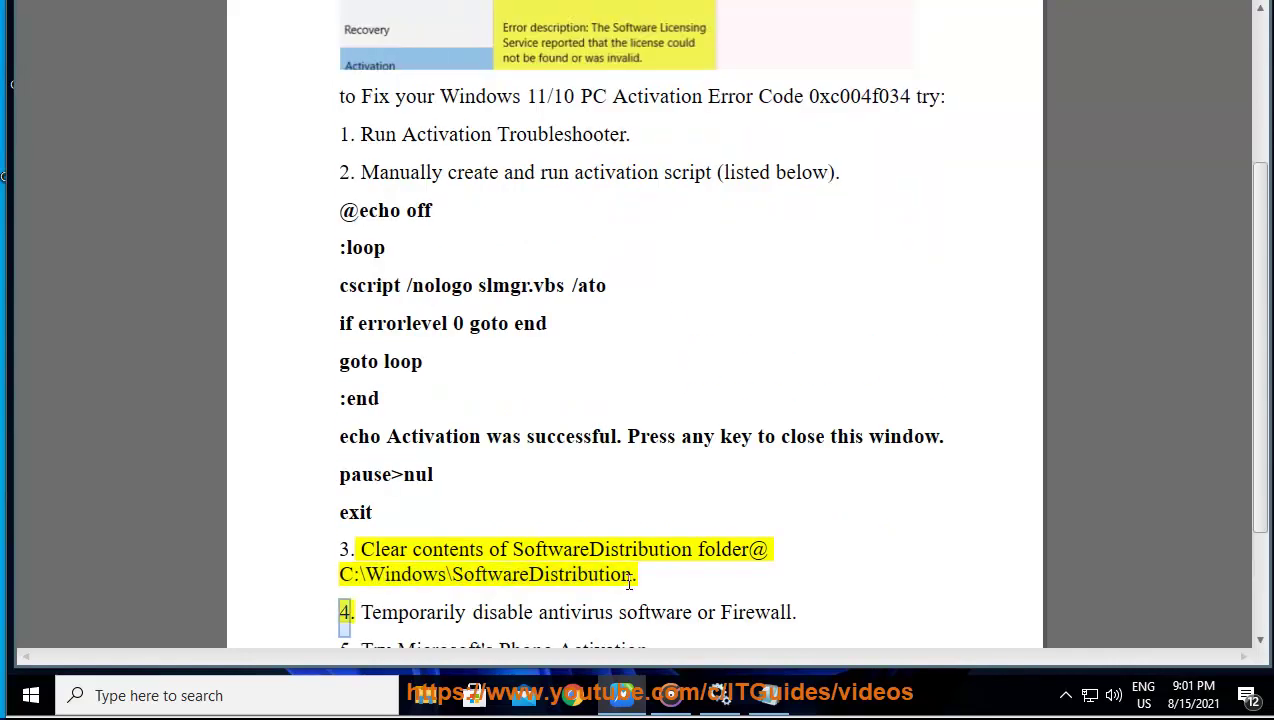
drag(634, 577, 321, 580)
key(ctrl+c)
right_click(342, 576)
click(414, 391)
Open the copied path C:\Windows\SoftwareDistribution in File Explorer.
click(425, 695)
click(685, 242)
key(ctrl+v)
key(Return)
Delete all folders and files inside SoftwareDistribution and close the File Explorer window.
drag(750, 460, 662, 328)
right_click(662, 328)
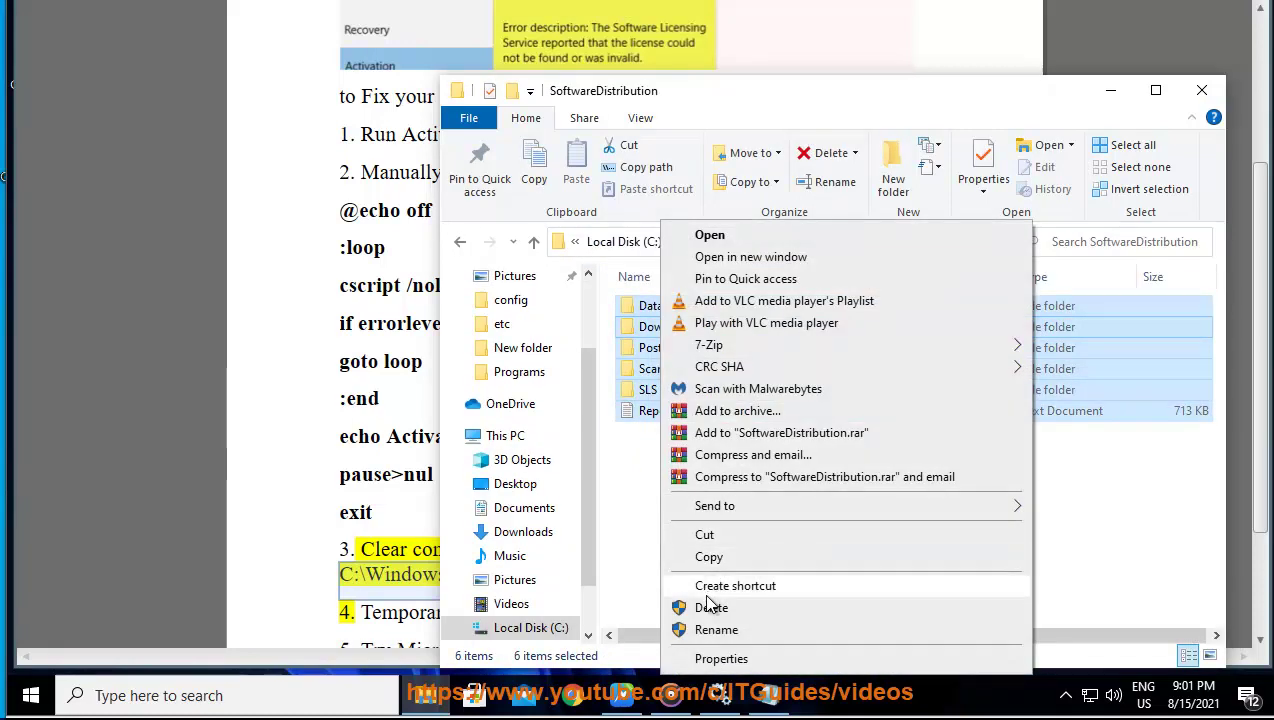
click(781, 607)
click(1212, 91)
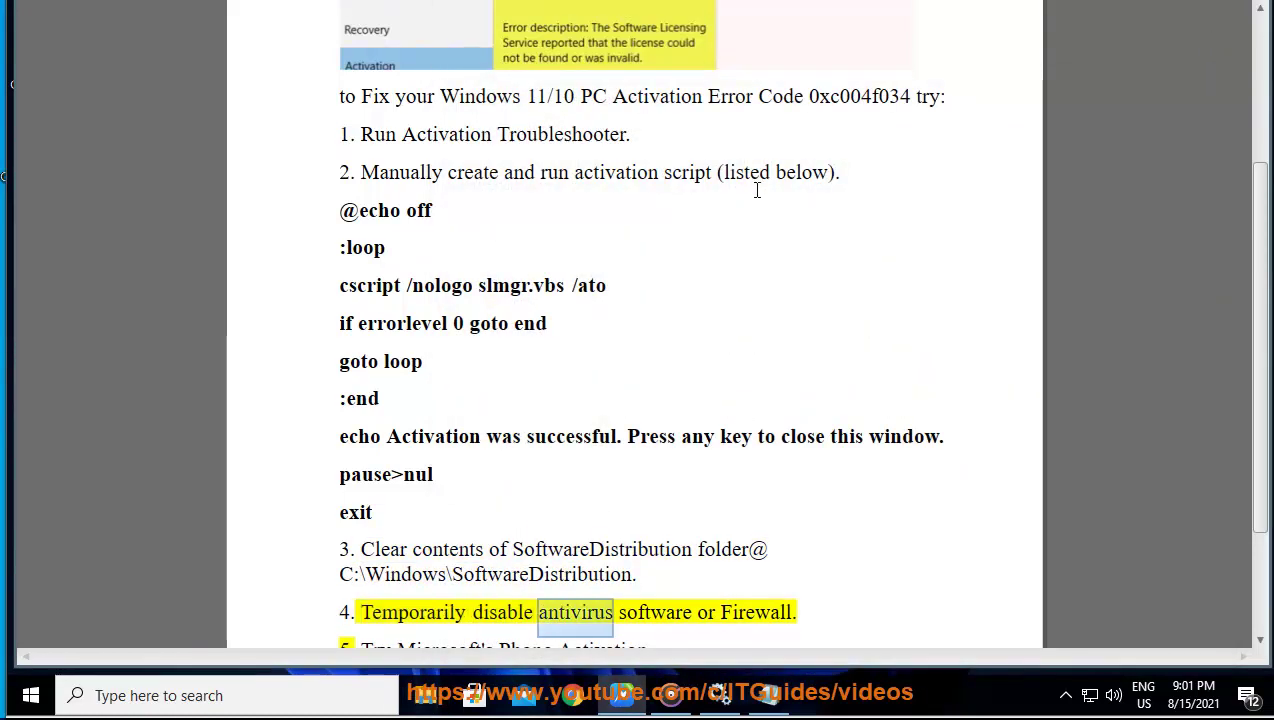
Turn off Start with Windows for Malwarebytes and quit the program from the system tray.
scroll(408, 5, down, 1)
click(1063, 693)
right_click(1103, 664)
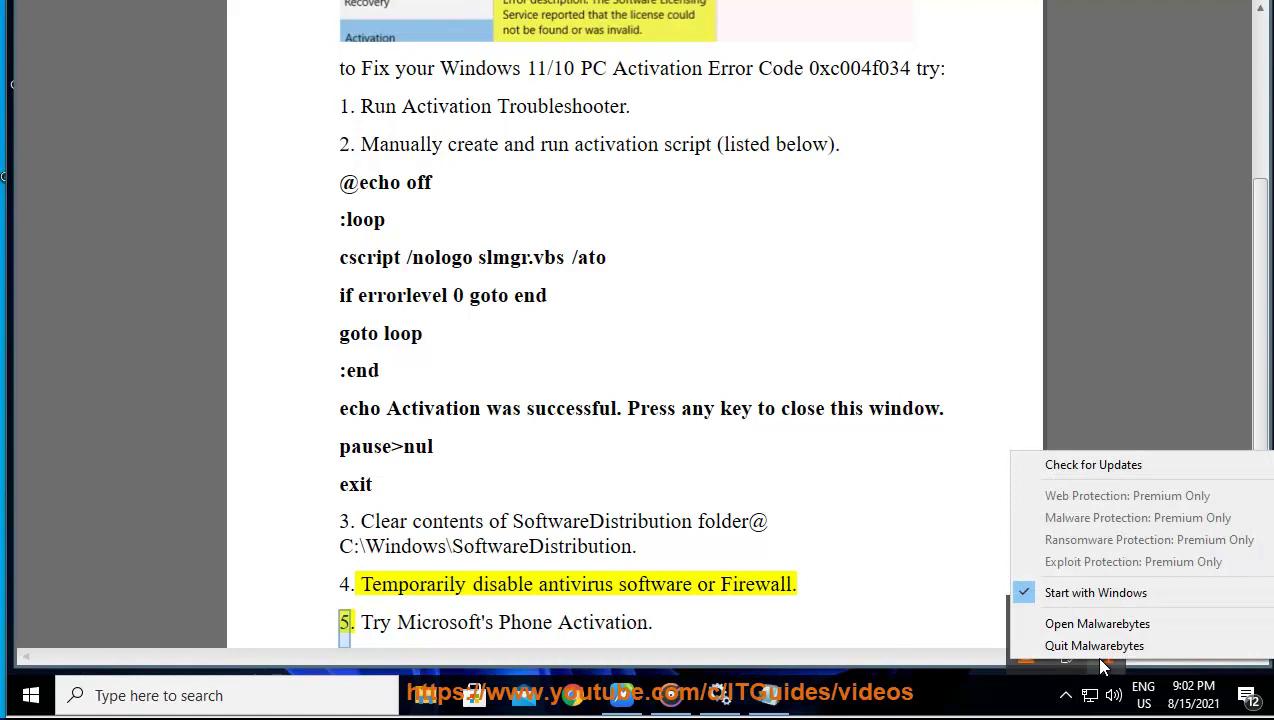
click(1040, 595)
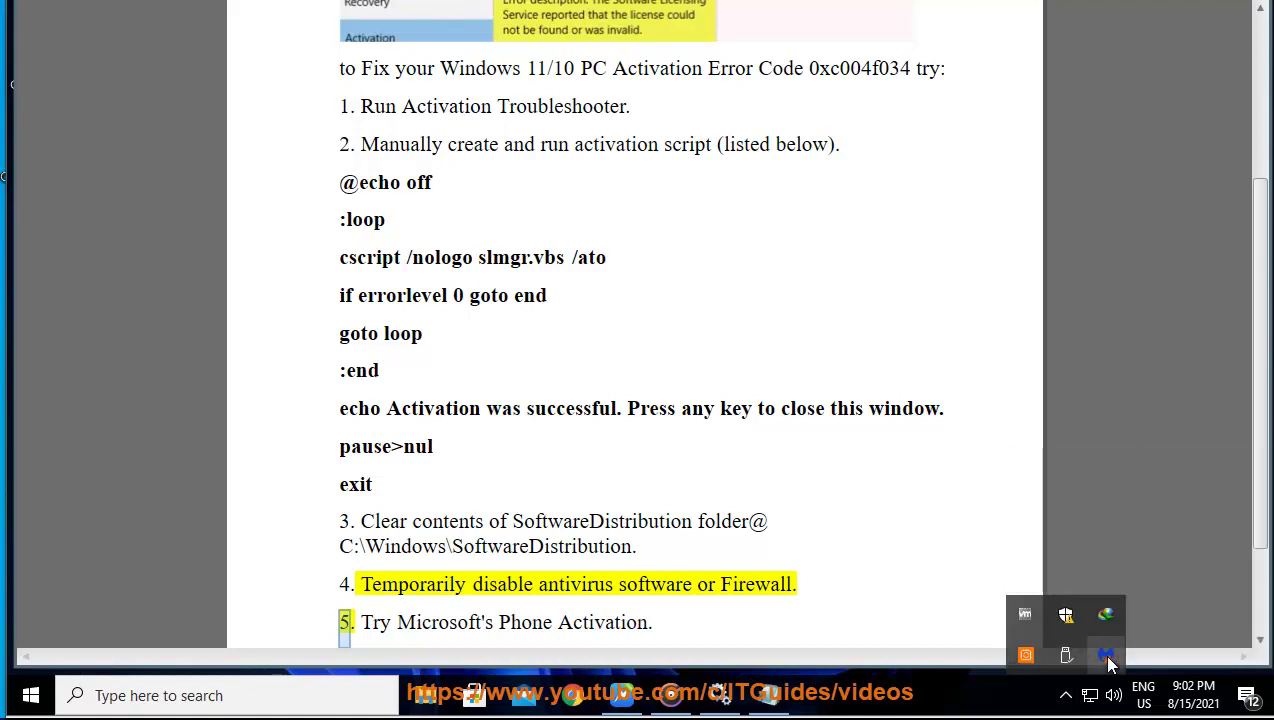
right_click(1105, 656)
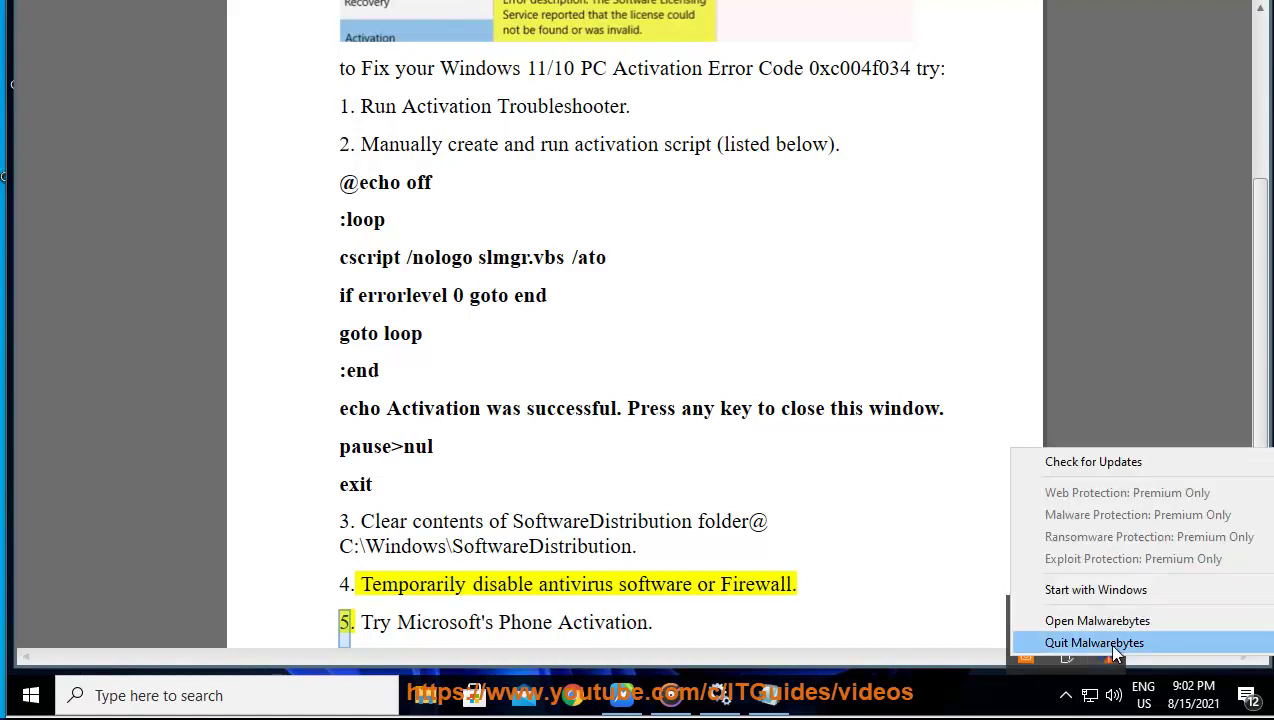
click(1100, 643)
click(505, 456)
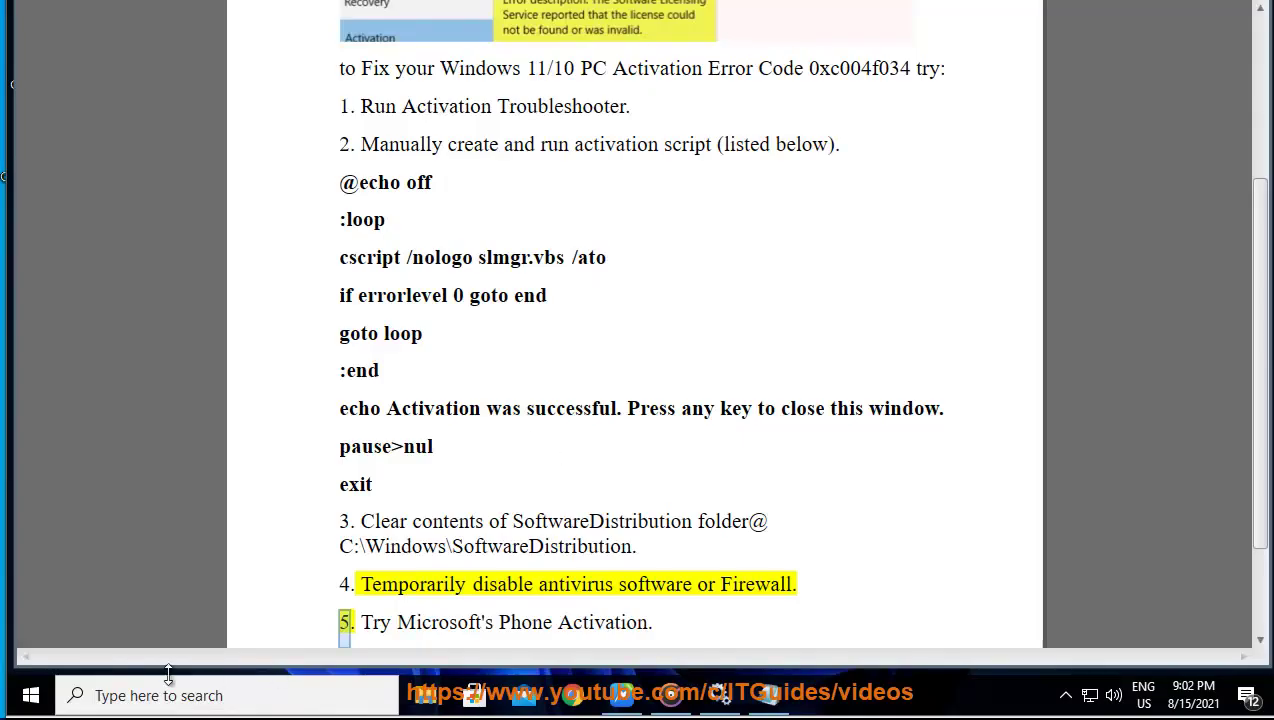
Open the Windows Defender Firewall customization settings and select turning the firewall off for both private and public networks.
click(140, 690)
text(FIREWALL)
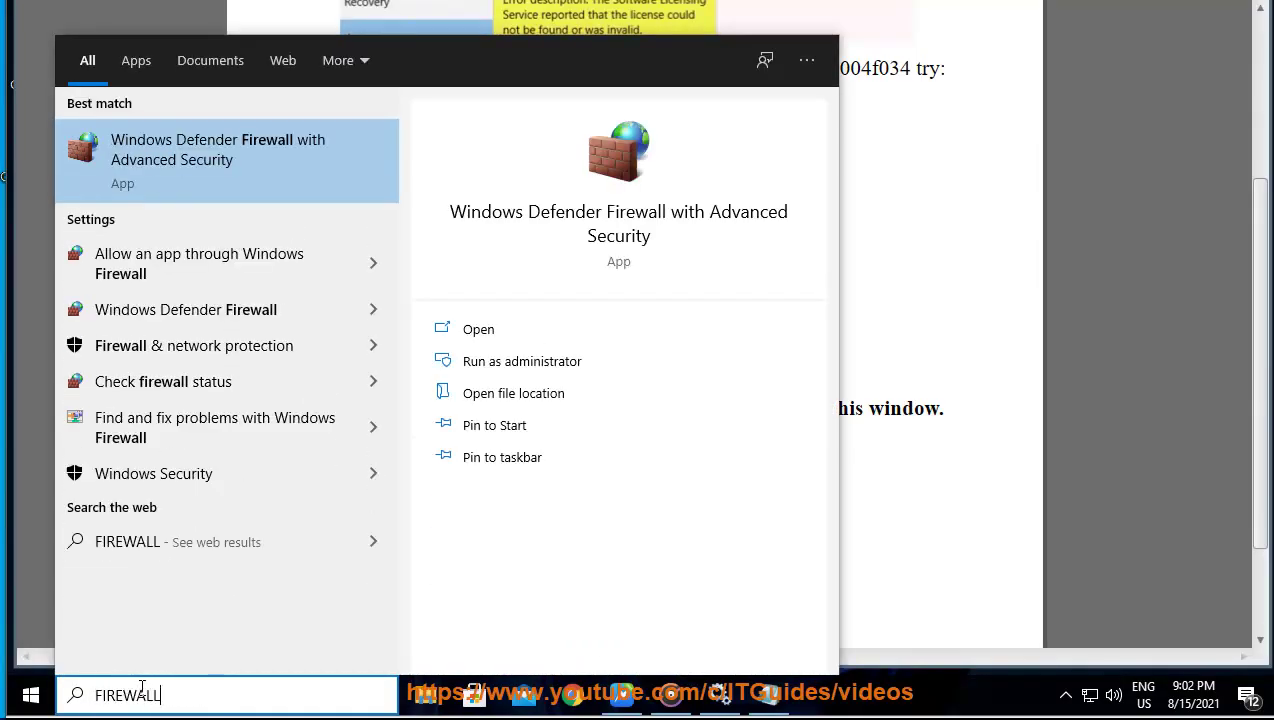
click(248, 318)
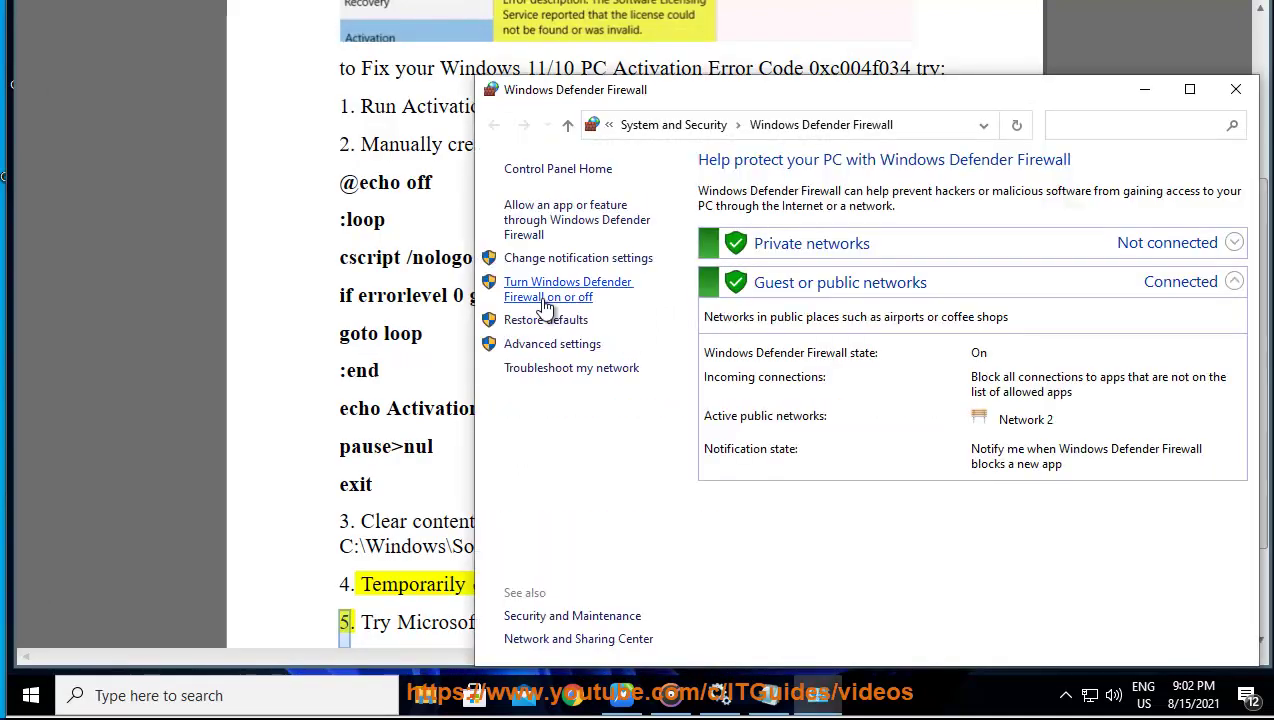
click(545, 292)
click(646, 314)
click(667, 436)
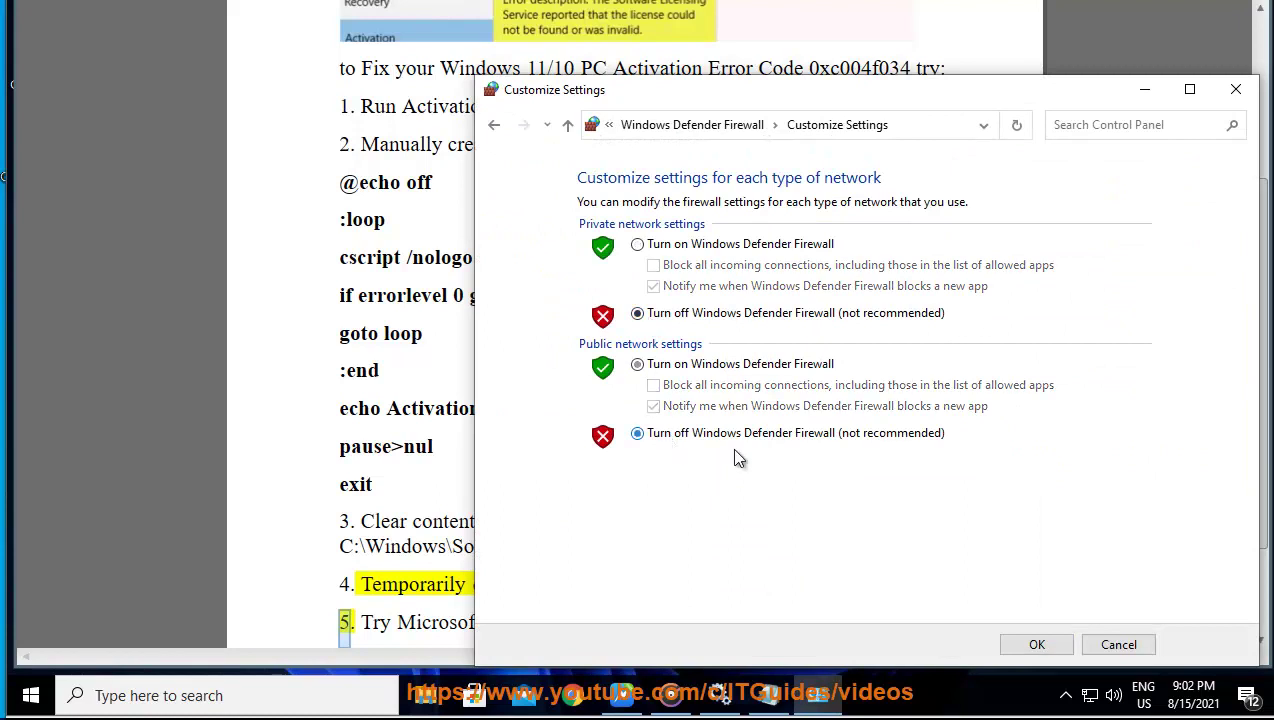
Open Virus & threat protection in Windows Security through the Update & Security settings.
click(30, 695)
click(32, 605)
scroll(792, 509, down, 10)
click(541, 632)
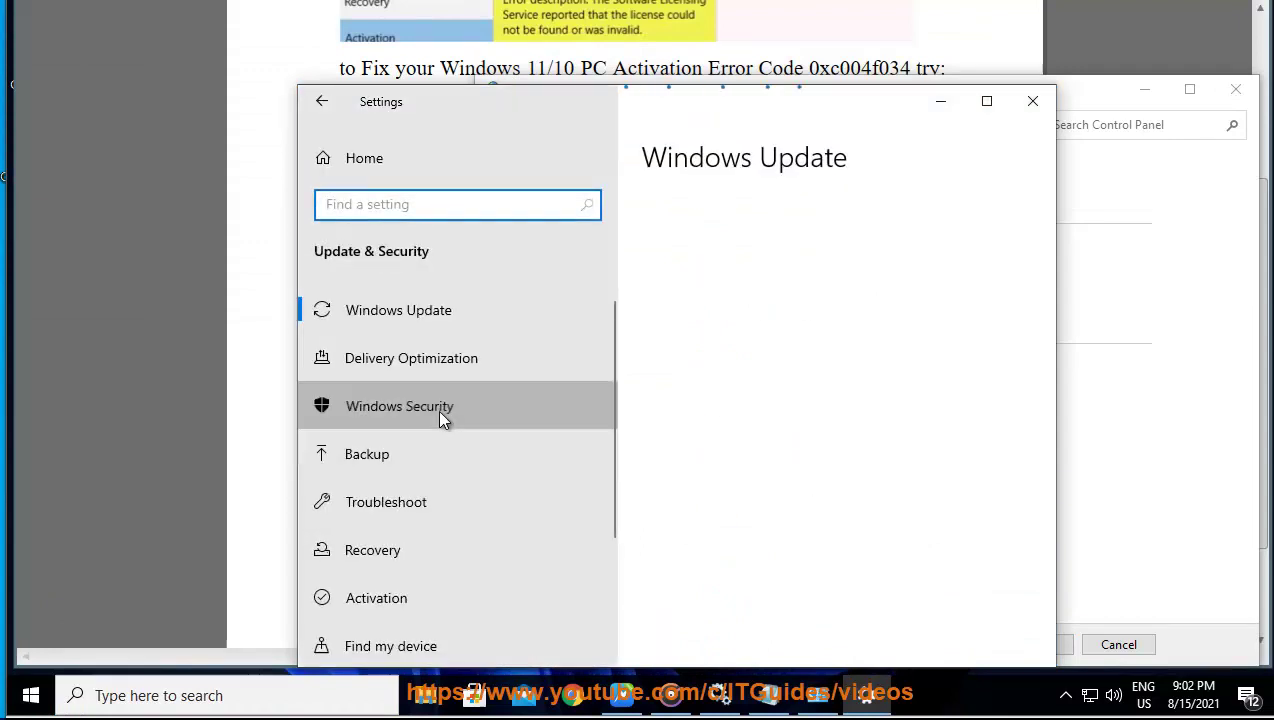
click(439, 406)
click(927, 380)
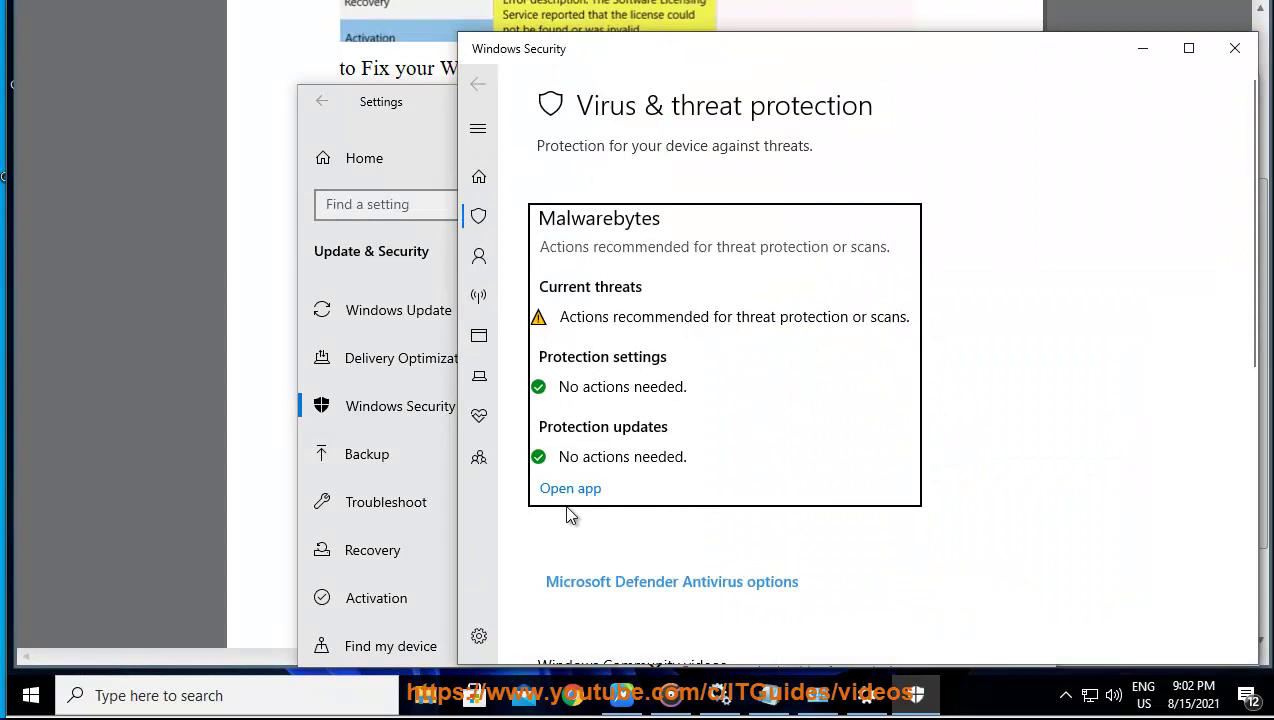
Expand the Microsoft Defender Antivirus options and check the periodic scanning setting.
click(658, 583)
scroll(953, 567, down, 2)
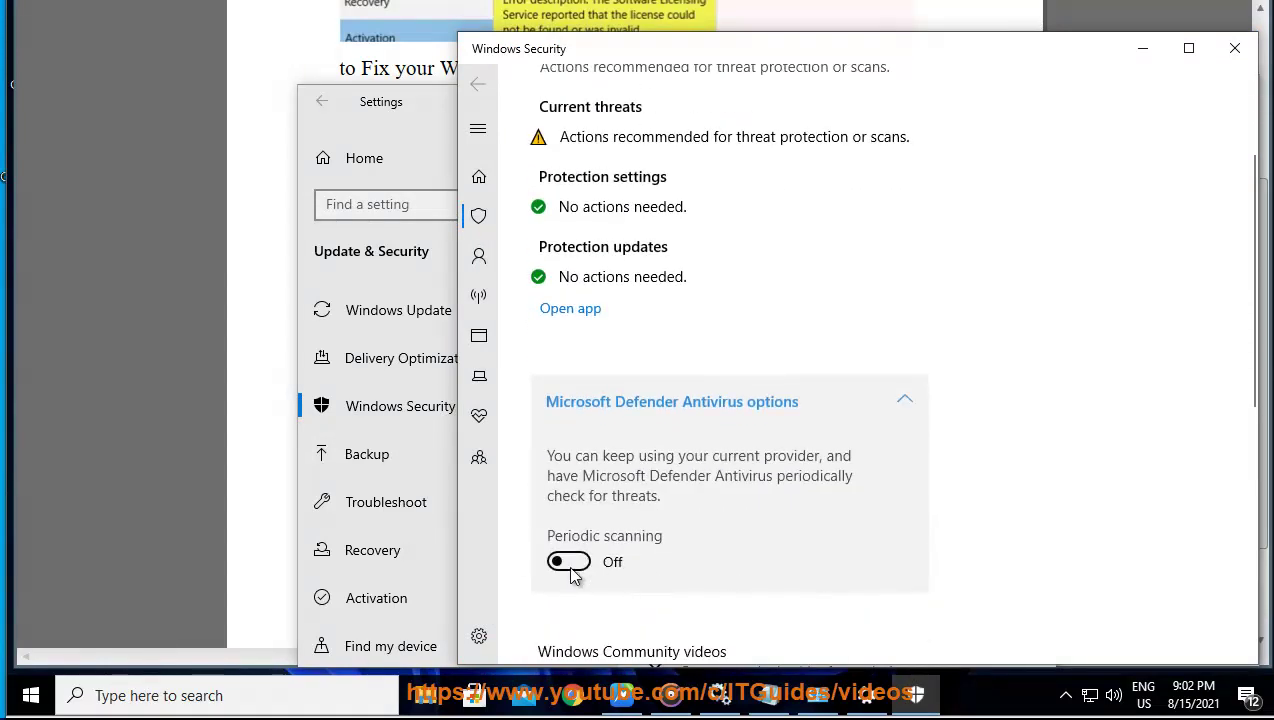
scroll(657, 560, down, 2)
scroll(750, 520, up, 3)
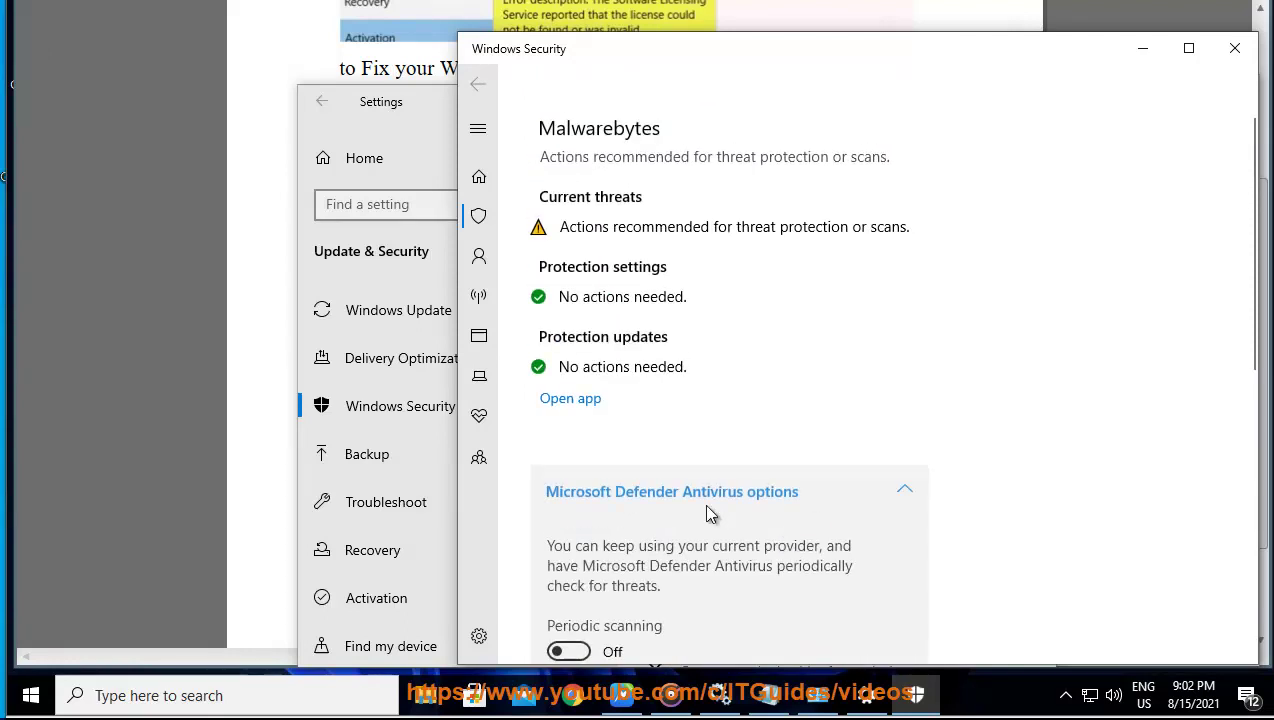
Open the Malwarebytes app from the virus protection page and display its settings.
click(568, 406)
click(1064, 697)
click(958, 700)
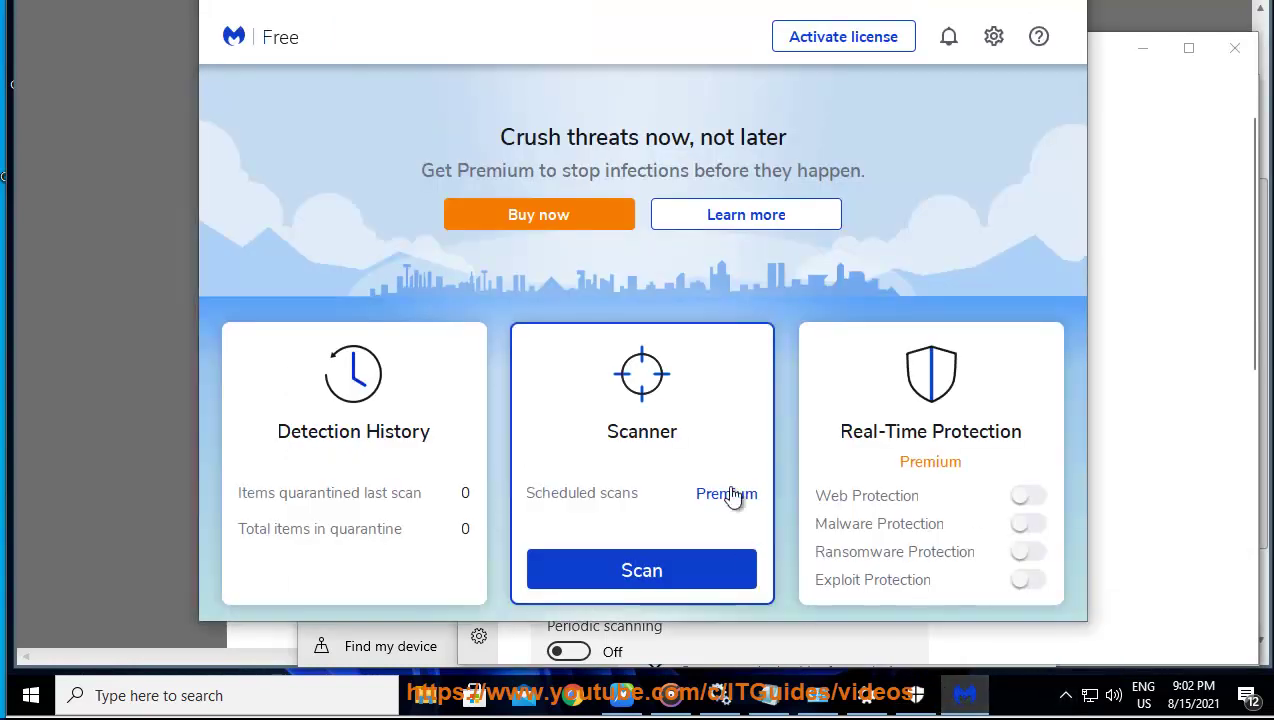
click(994, 37)
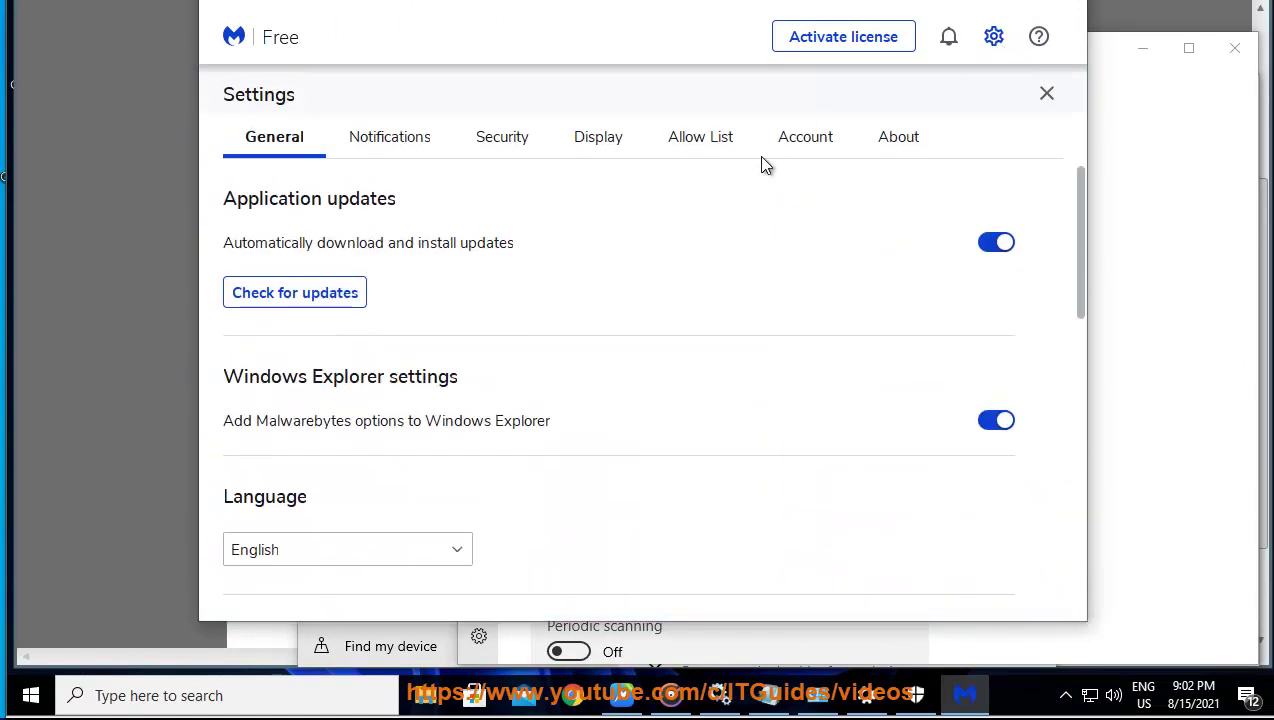
Look through the Malwarebytes Security settings, from threat intelligence updates and scan options to potentially unwanted items and brute force protection.
click(508, 141)
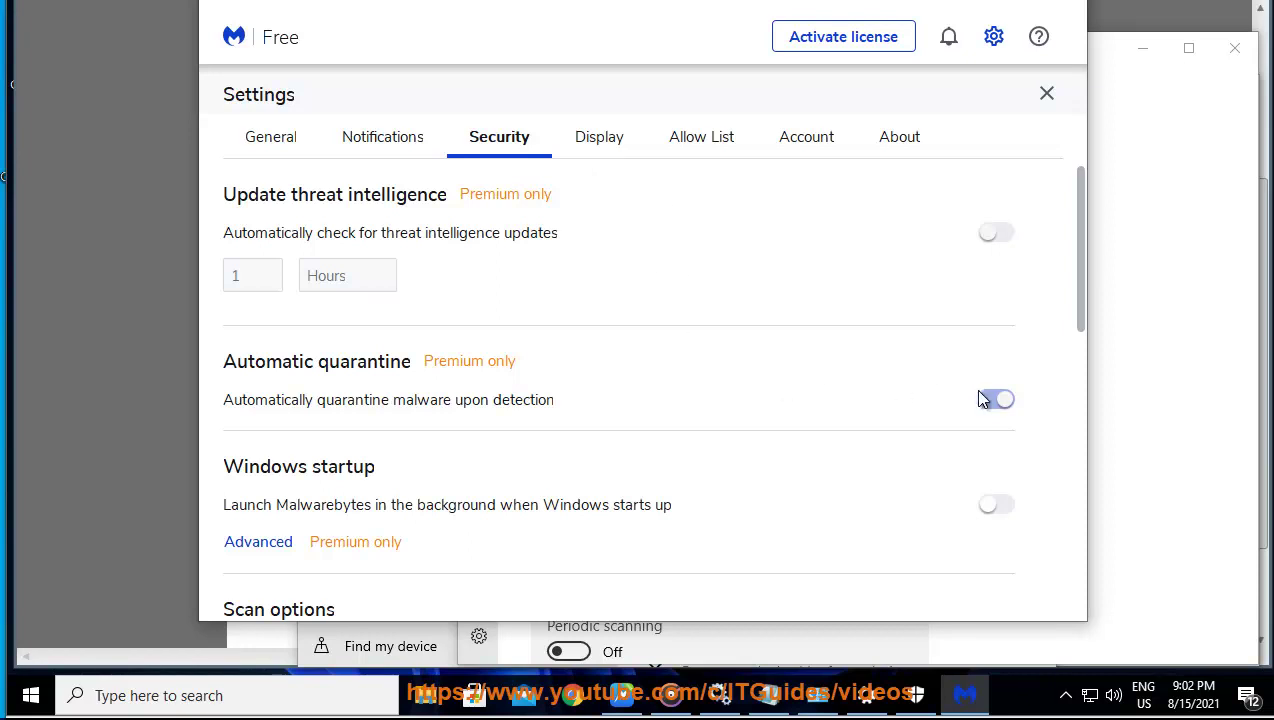
scroll(985, 408, down, 4)
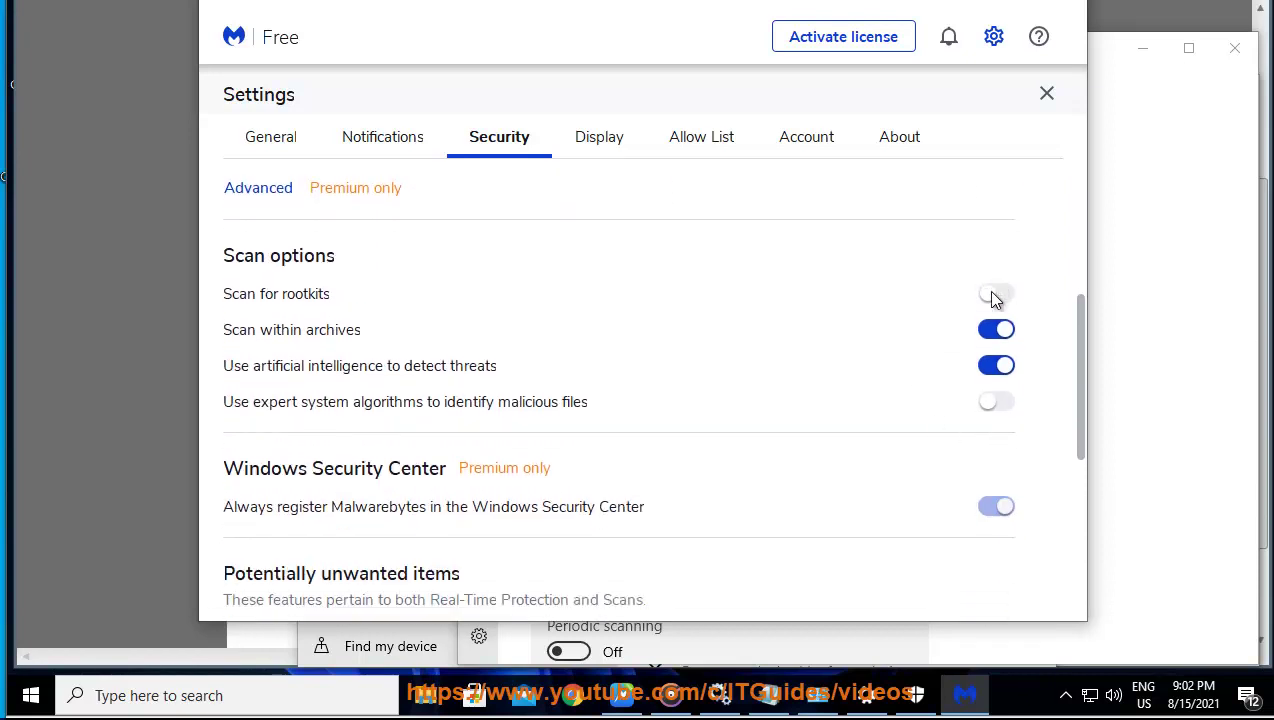
scroll(720, 449, down, 5)
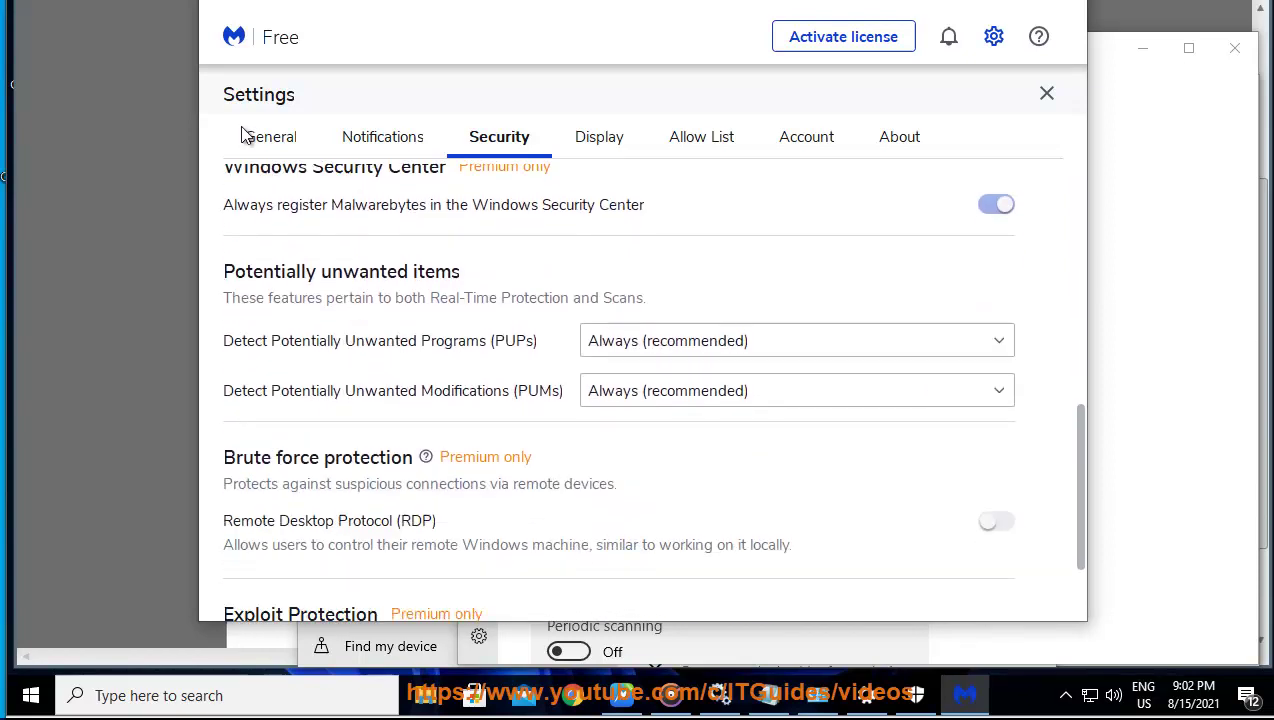
Check the automatic update, Windows Explorer and usage and threat statistics options in the Malwarebytes General settings.
click(247, 134)
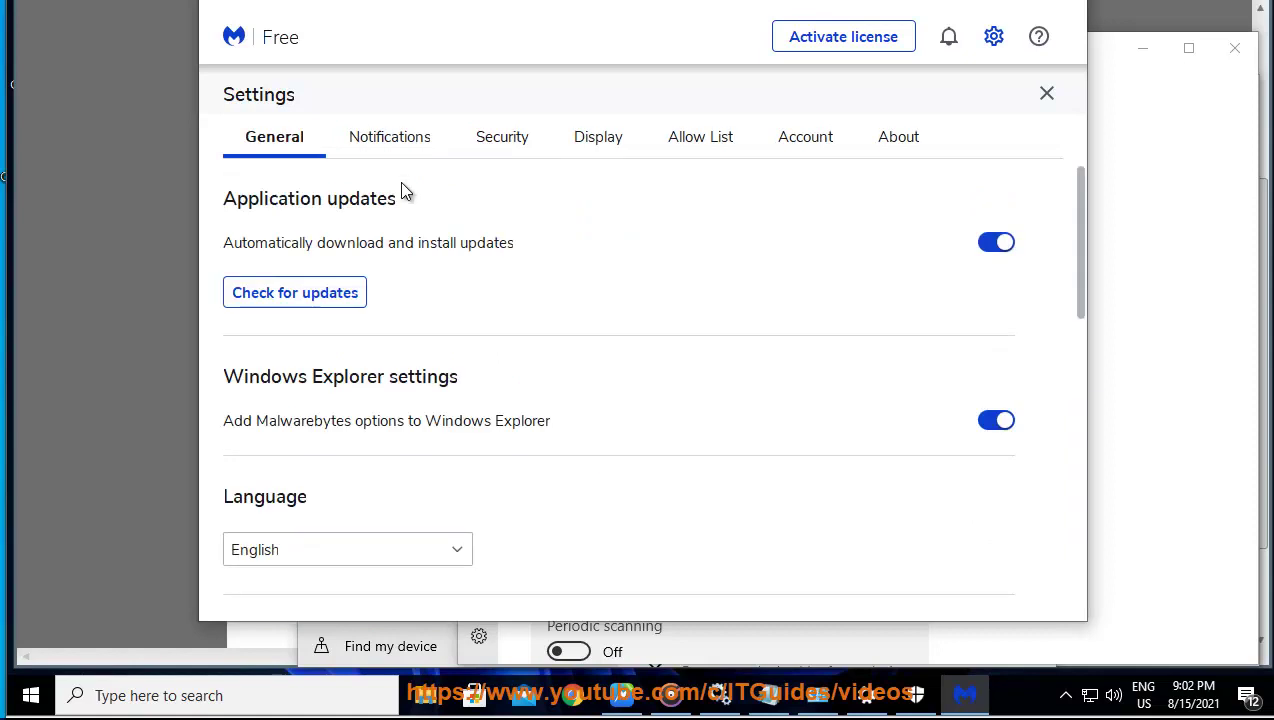
click(996, 244)
click(996, 272)
click(994, 424)
scroll(796, 530, down, 4)
scroll(646, 474, down, 3)
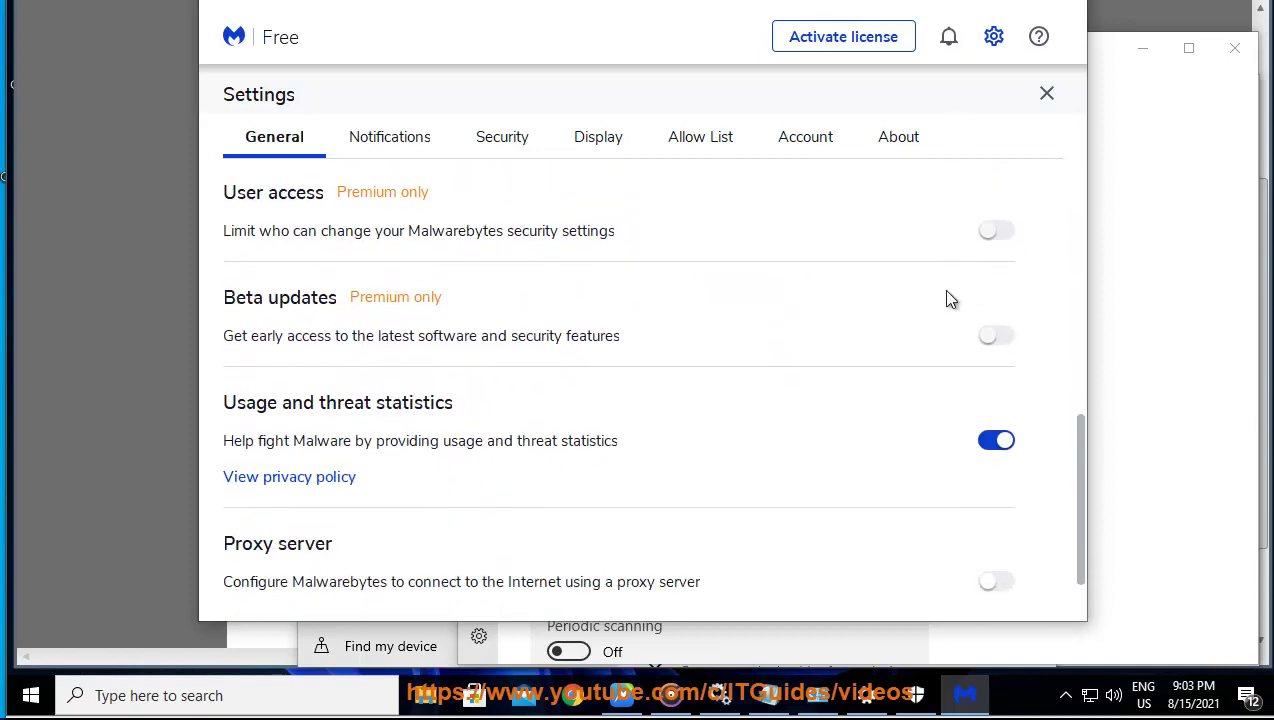
click(994, 441)
scroll(617, 430, down, 1)
View the Notifications, Security and About settings in Malwarebytes, and close the app.
click(417, 147)
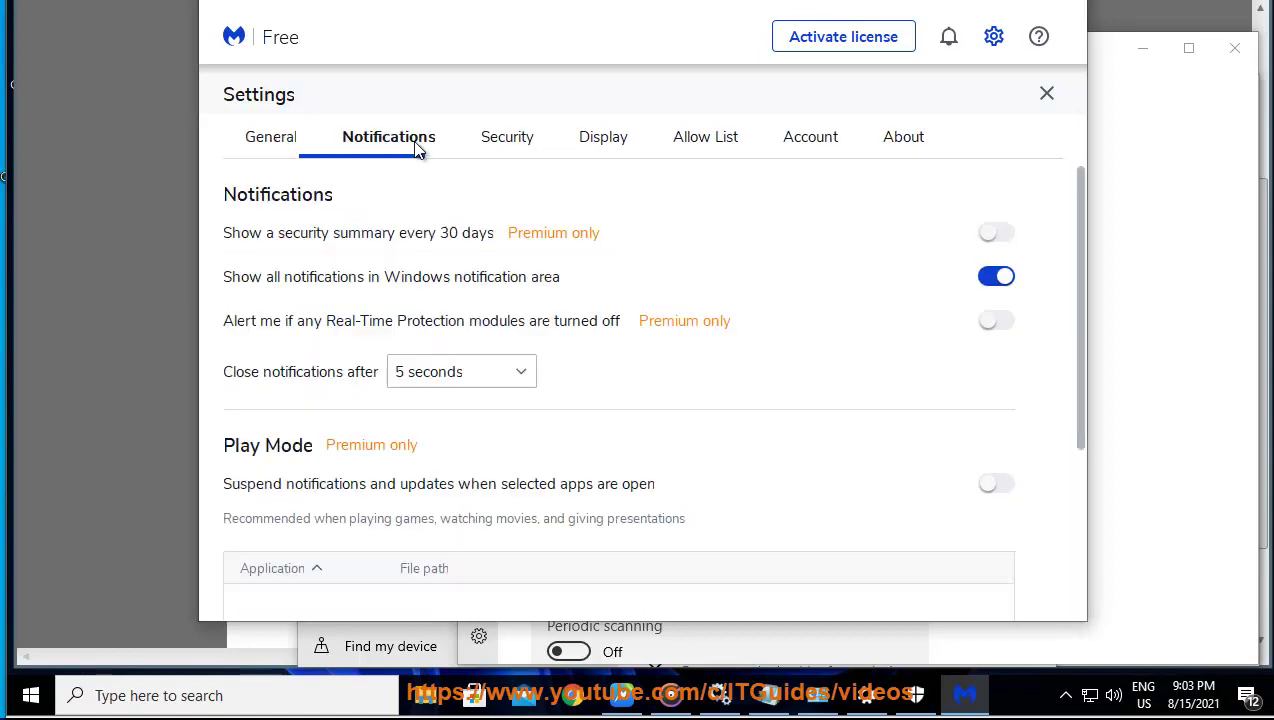
click(525, 146)
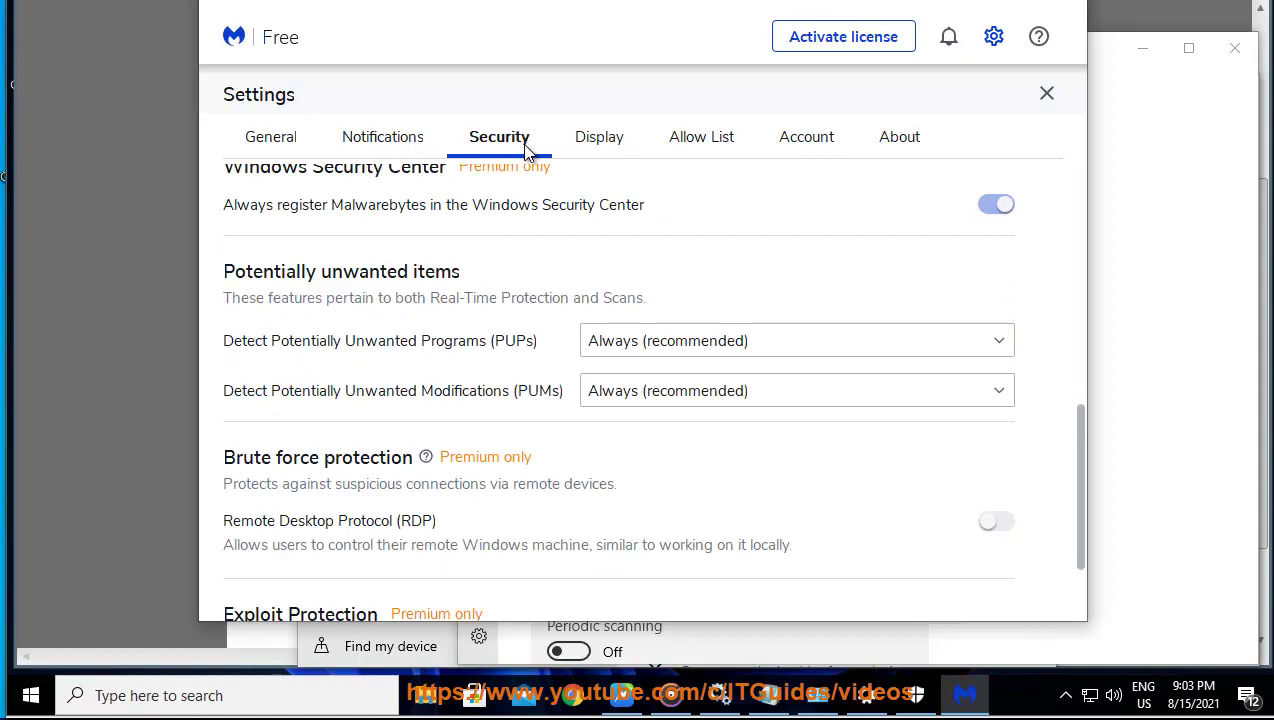
click(903, 143)
click(1060, 8)
Close the Windows Security, Settings and remaining open windows to return to the document with the fix instructions.
scroll(855, 475, down, 6)
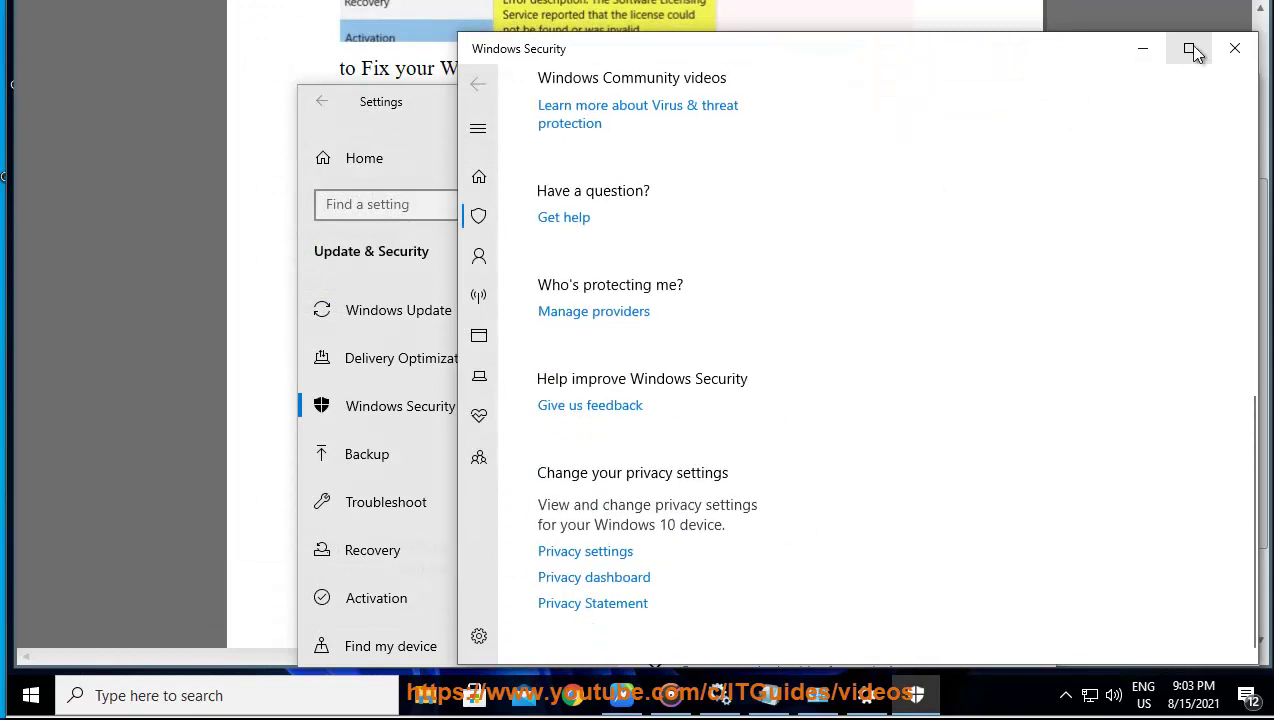
click(1235, 48)
click(1033, 101)
click(1235, 89)
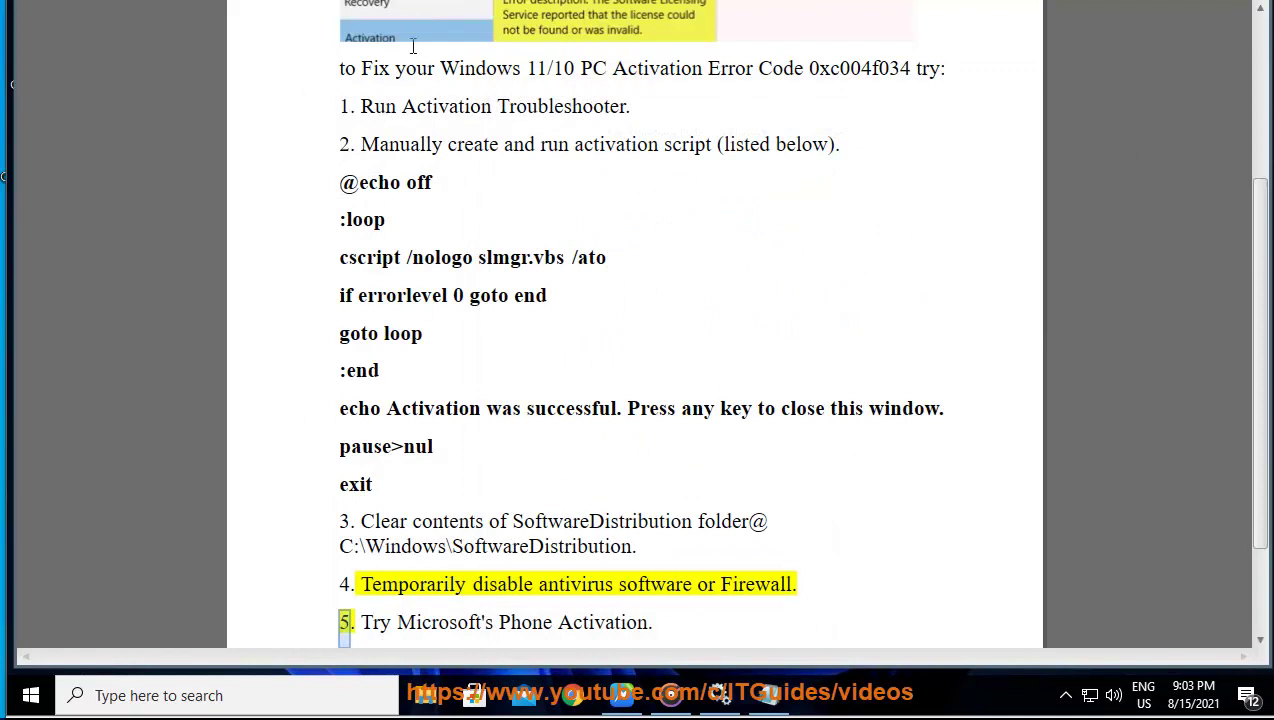